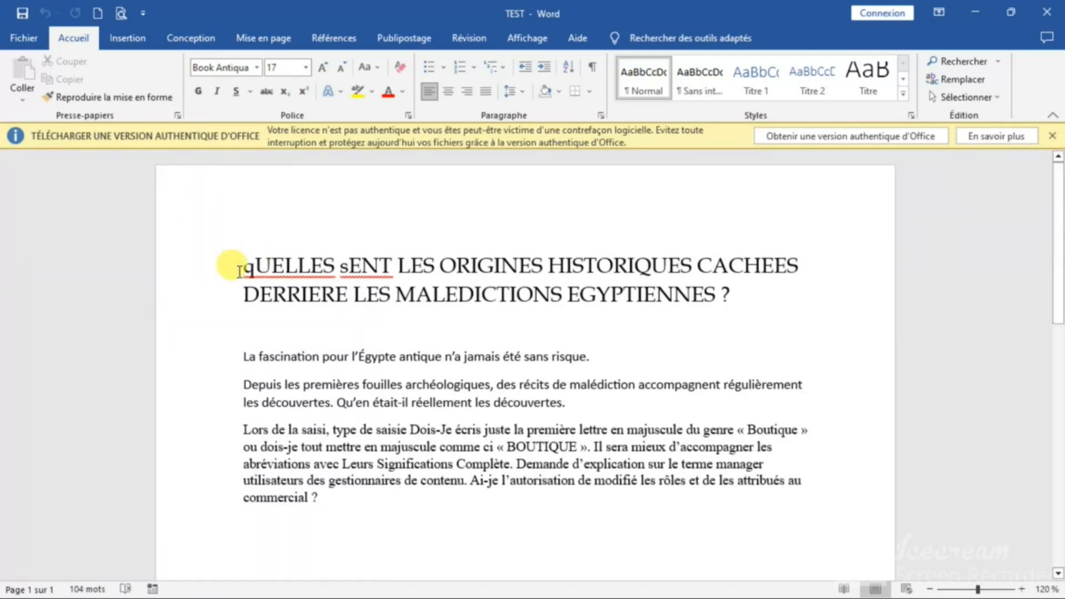
Make the first line of the title, from "qUELLES" through "CACHEES", bold
click(223, 298)
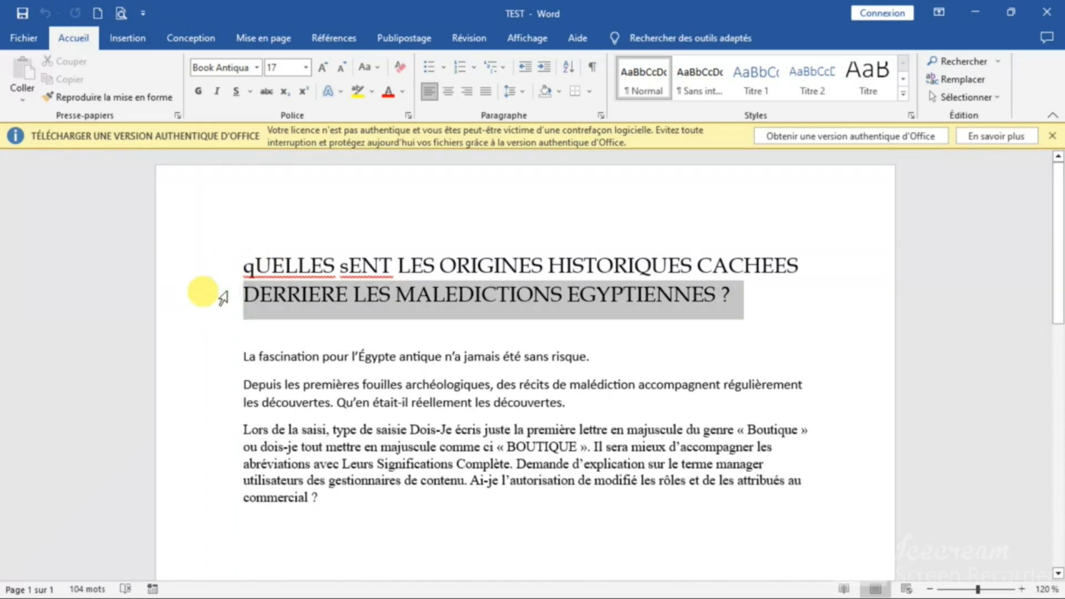
click(187, 269)
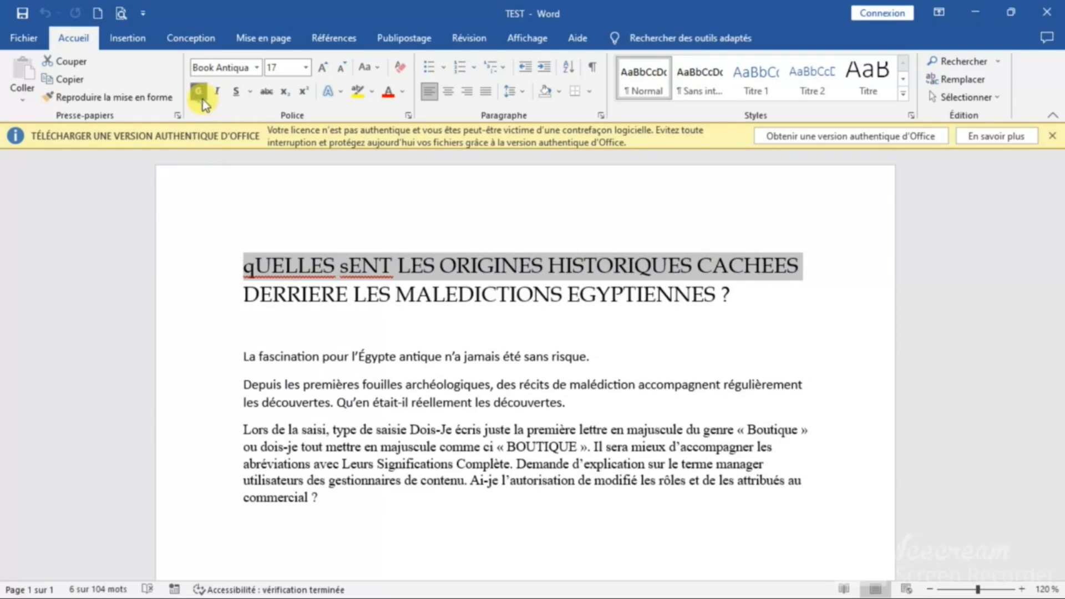
click(202, 99)
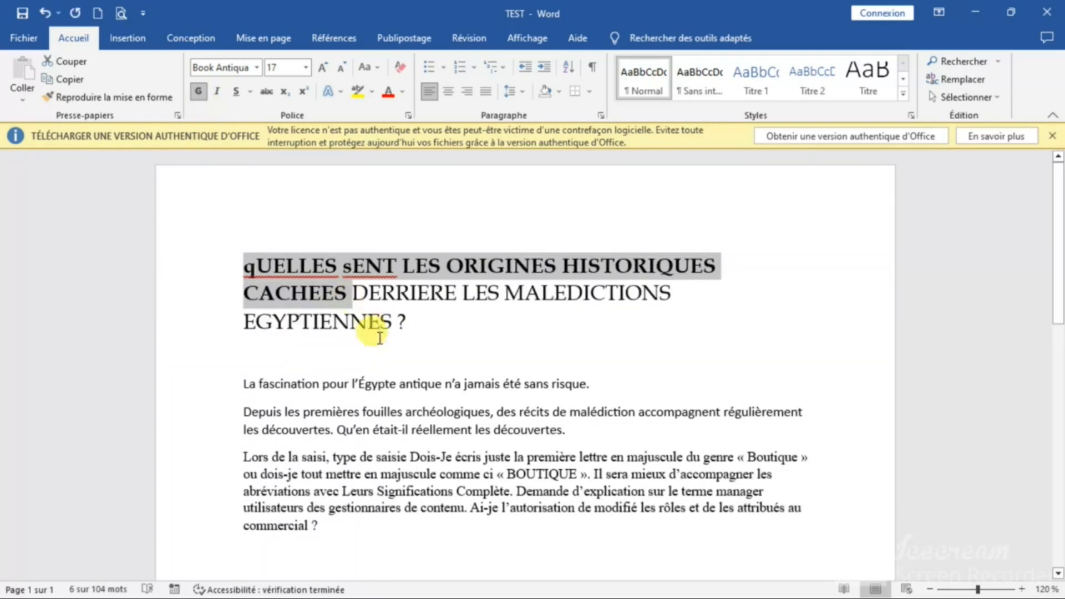
click(412, 347)
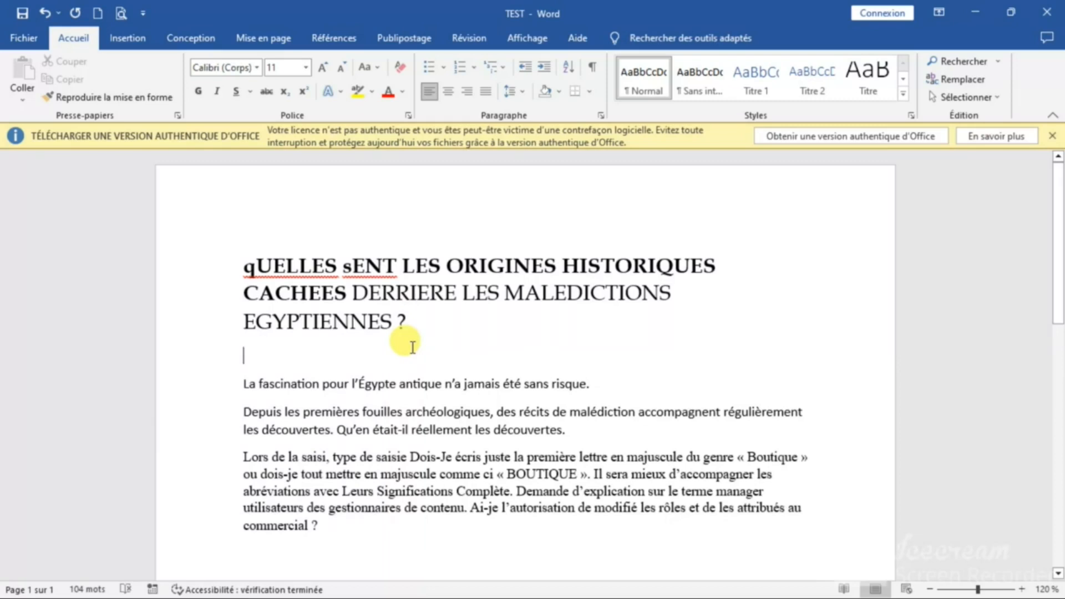
Remove the bold formatting from the title words "qUELLES sENT LES ORIGINES HISTORIQUES CACHEES"
click(215, 273)
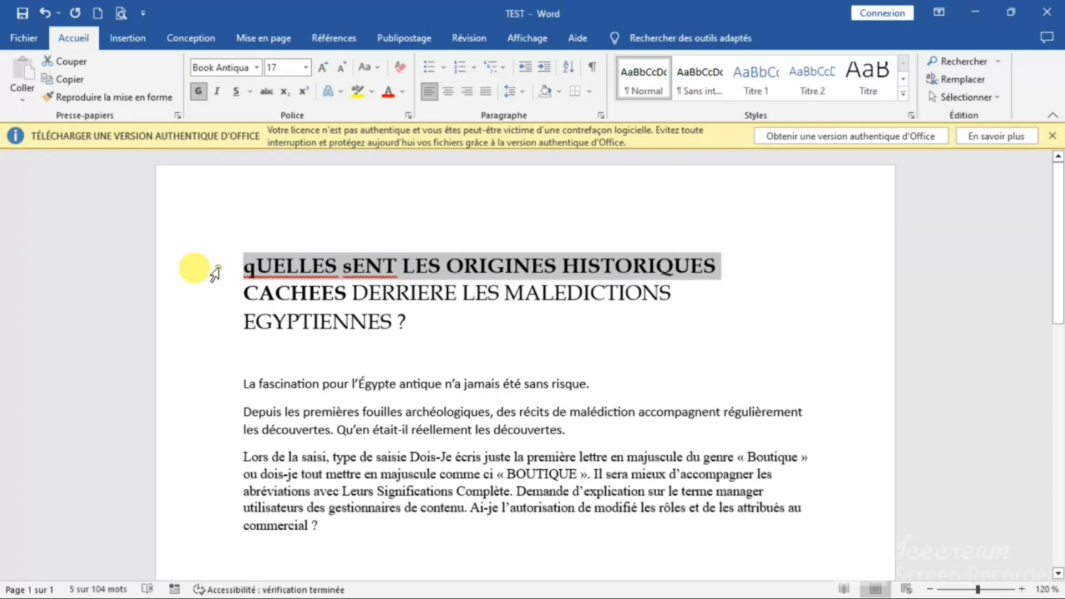
drag(324, 293, 256, 254)
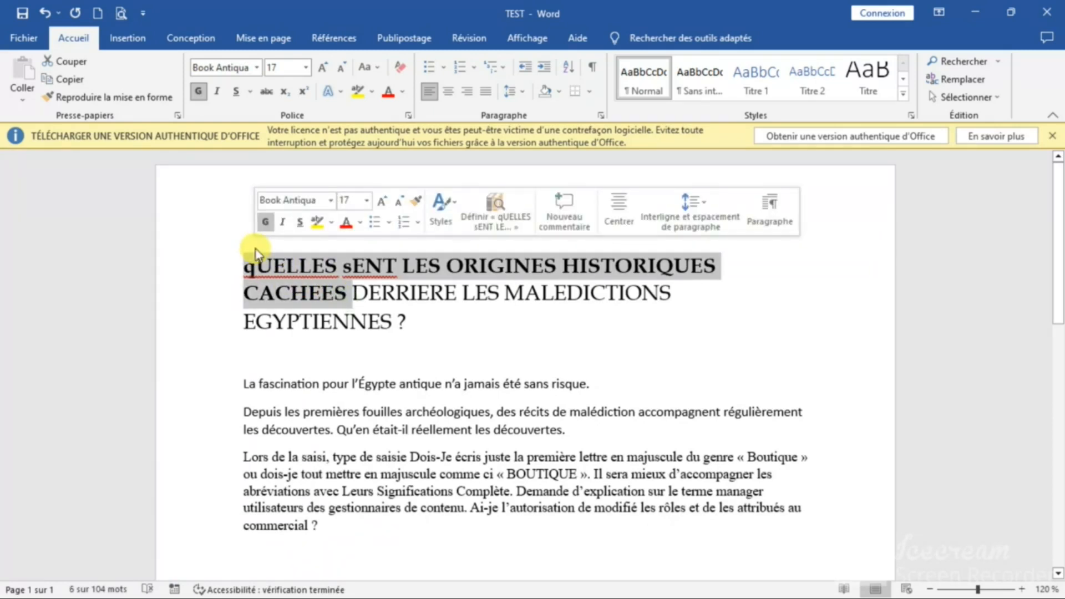
click(198, 92)
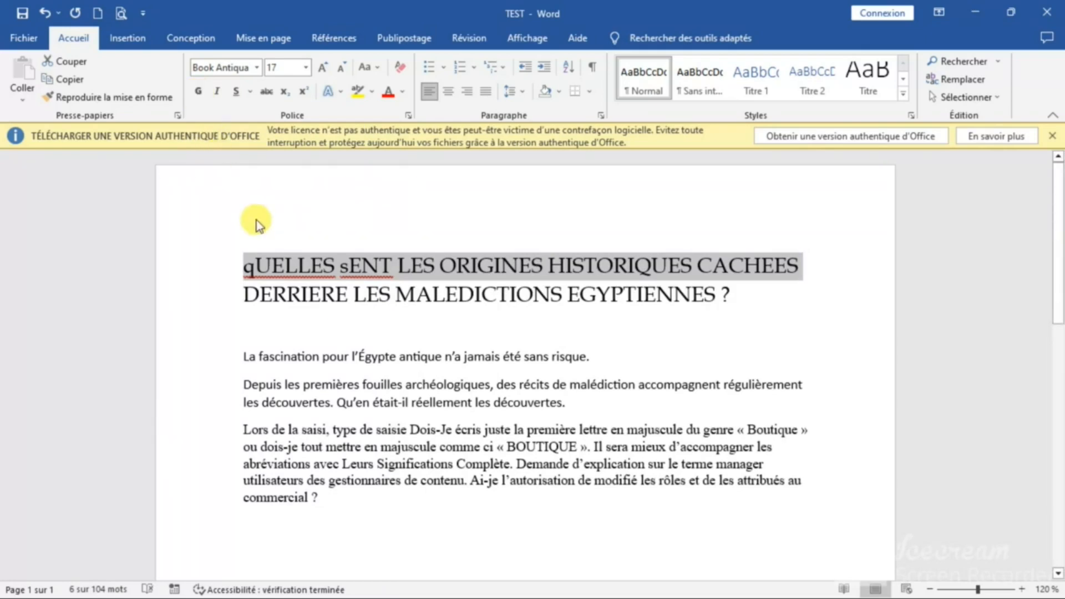
click(320, 298)
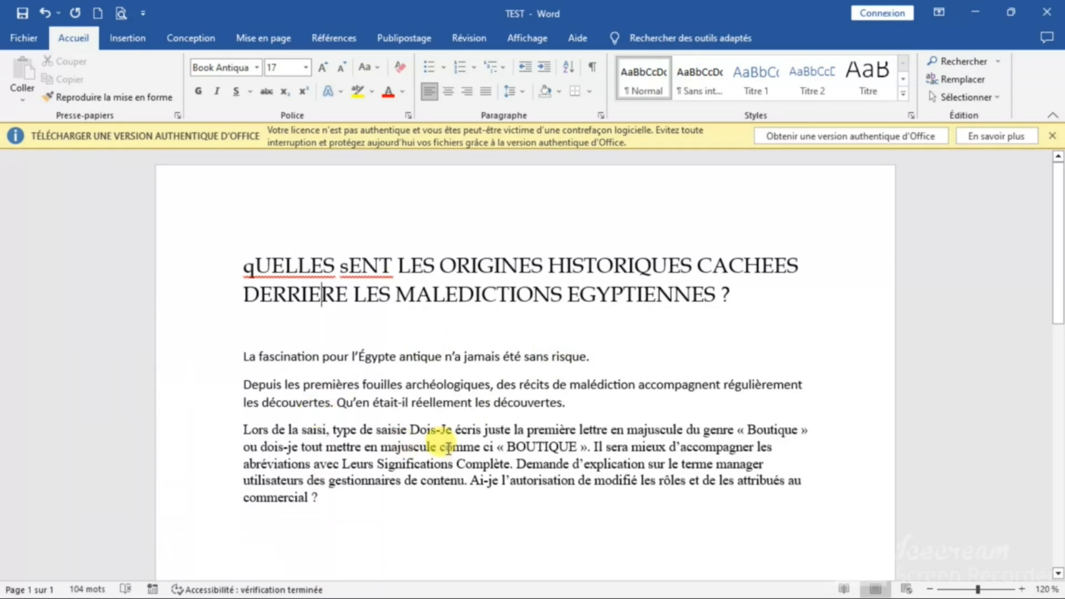
Italicize the quoted uppercase word "BOUTIQUE" in the last paragraph
drag(496, 447, 579, 448)
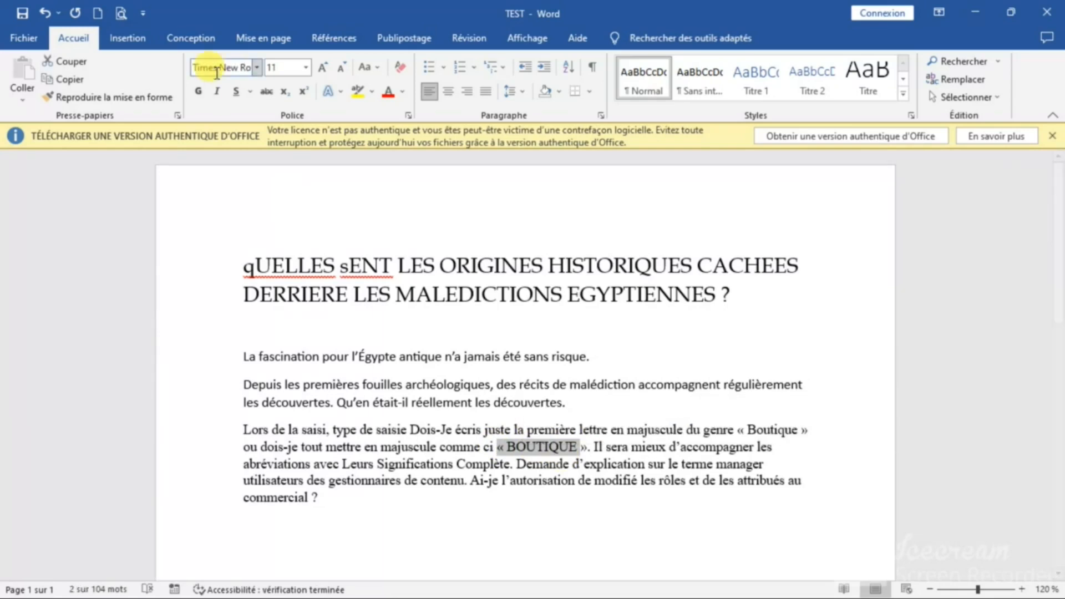
click(214, 93)
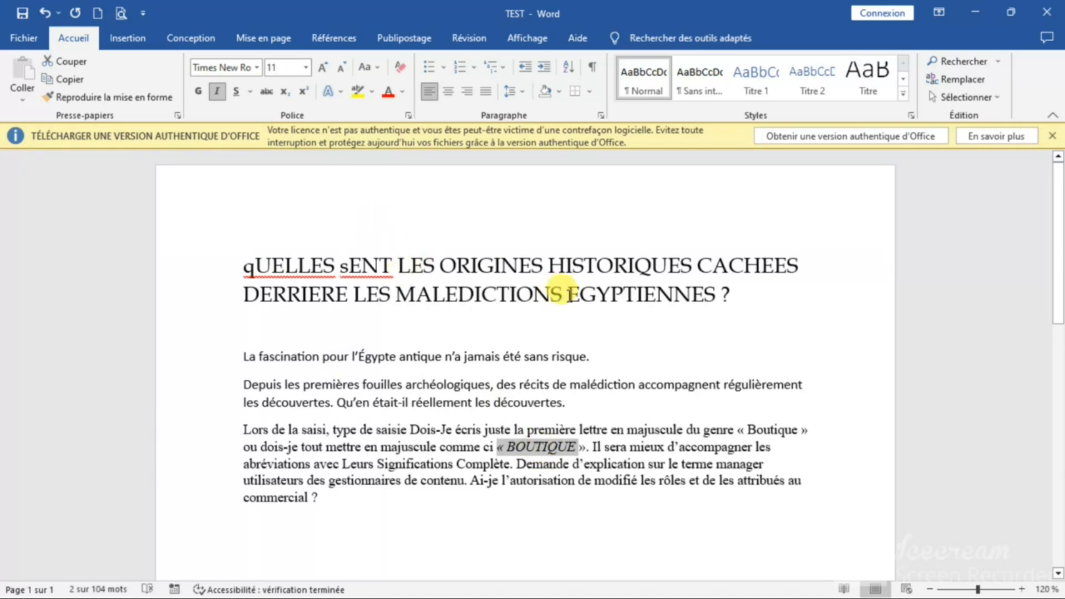
Underline the whole two-line title with a red dotted line
drag(729, 295, 244, 269)
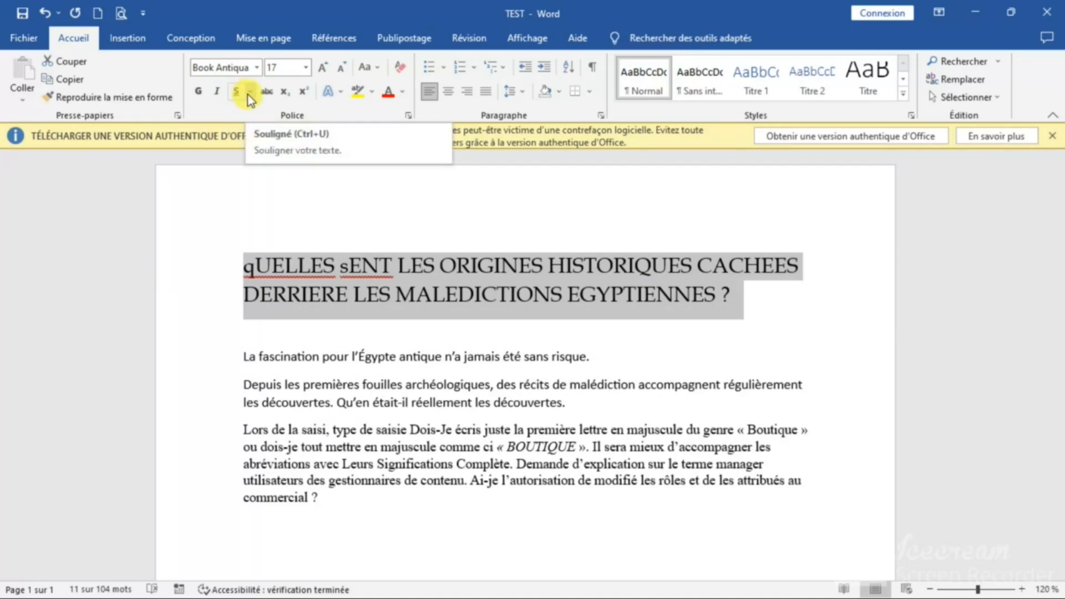
click(250, 92)
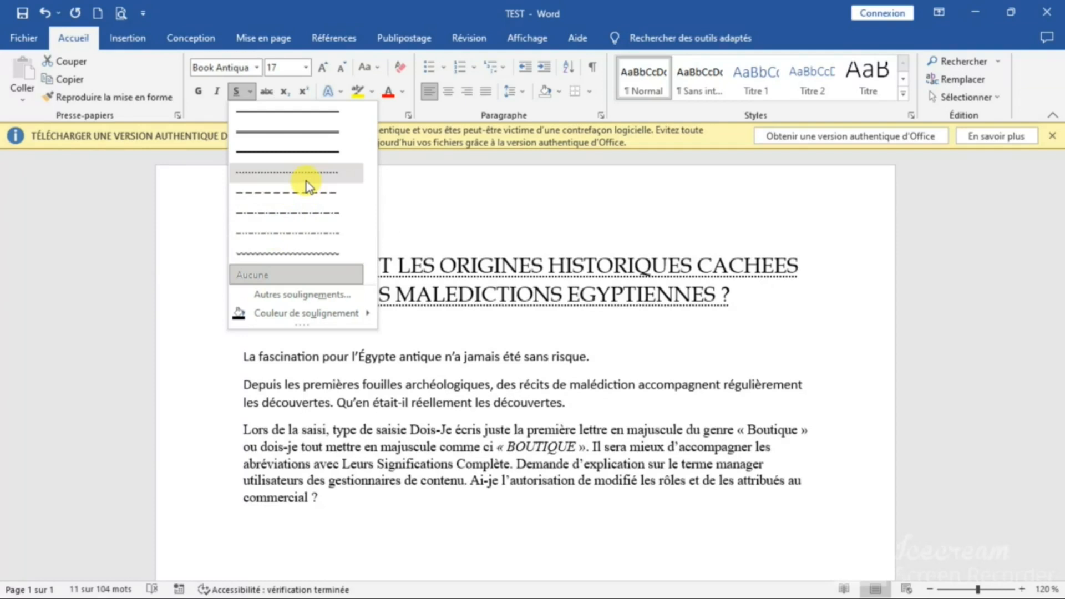
mouse_move(301, 315)
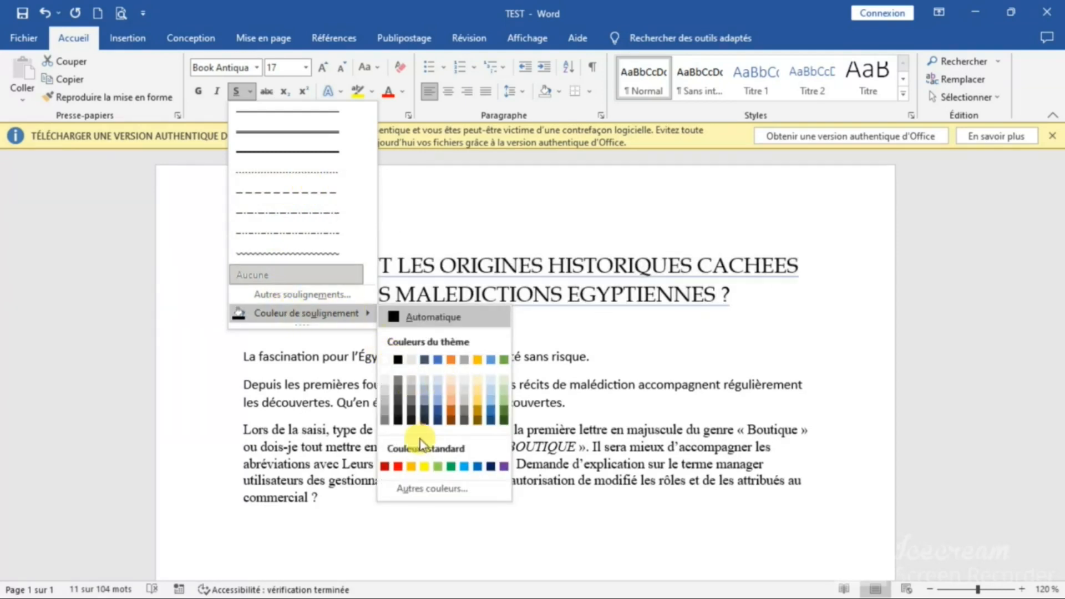
click(400, 466)
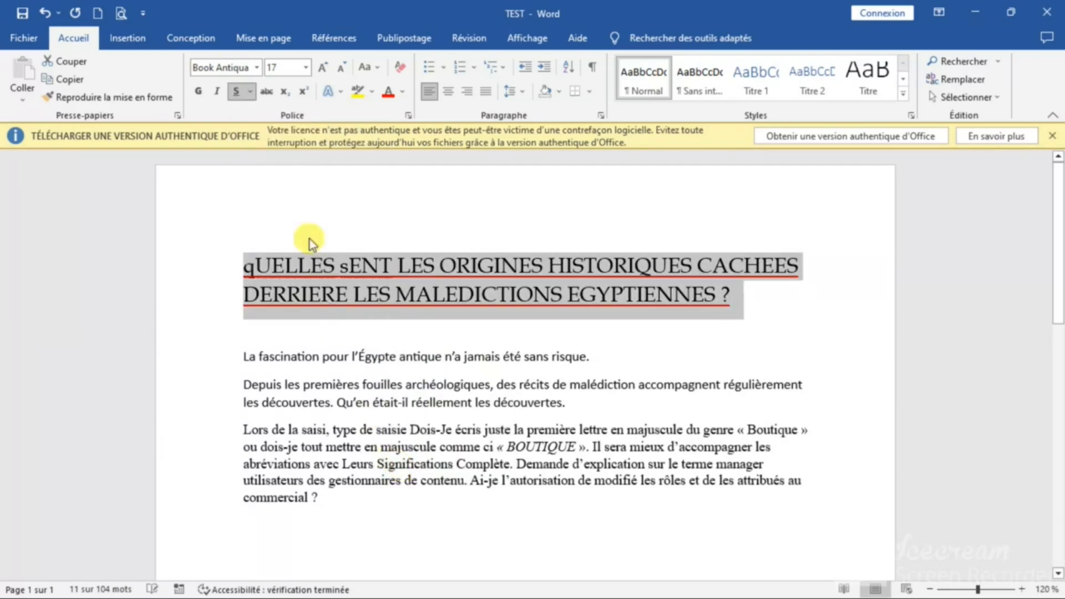
click(250, 92)
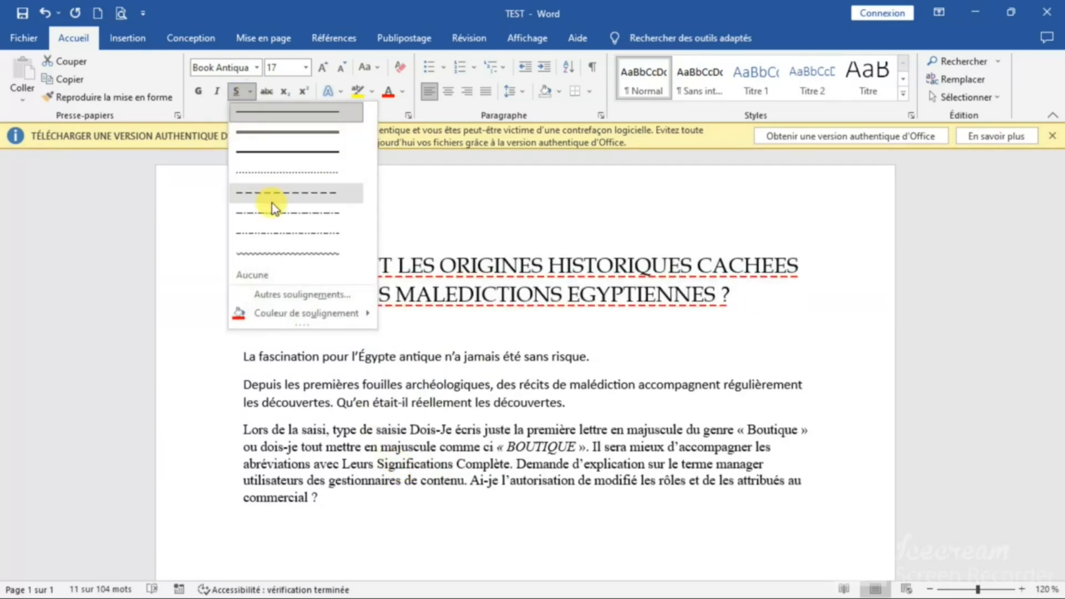
click(284, 179)
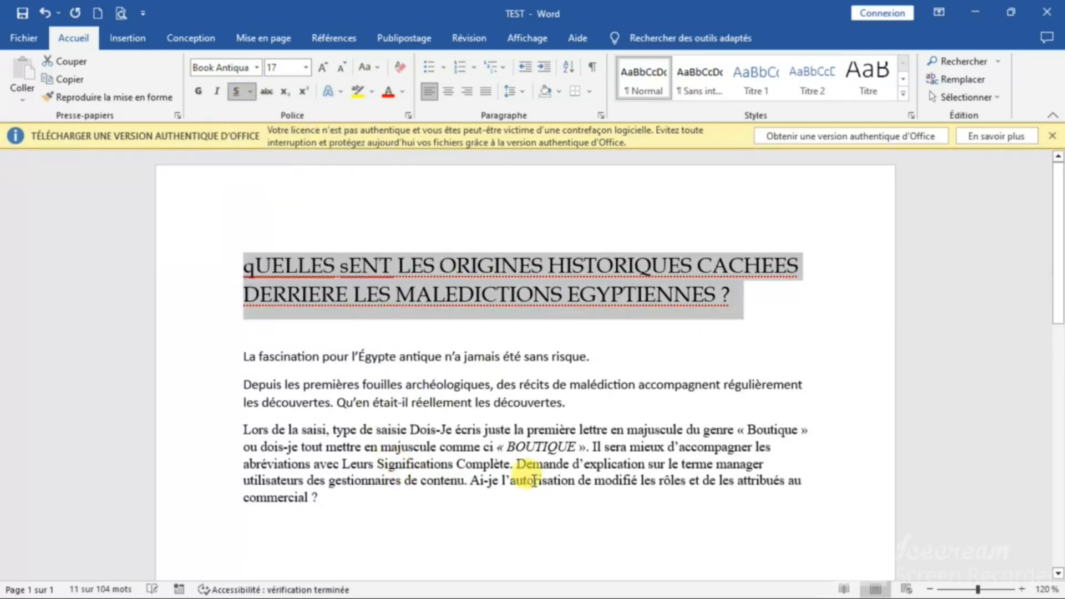
click(595, 557)
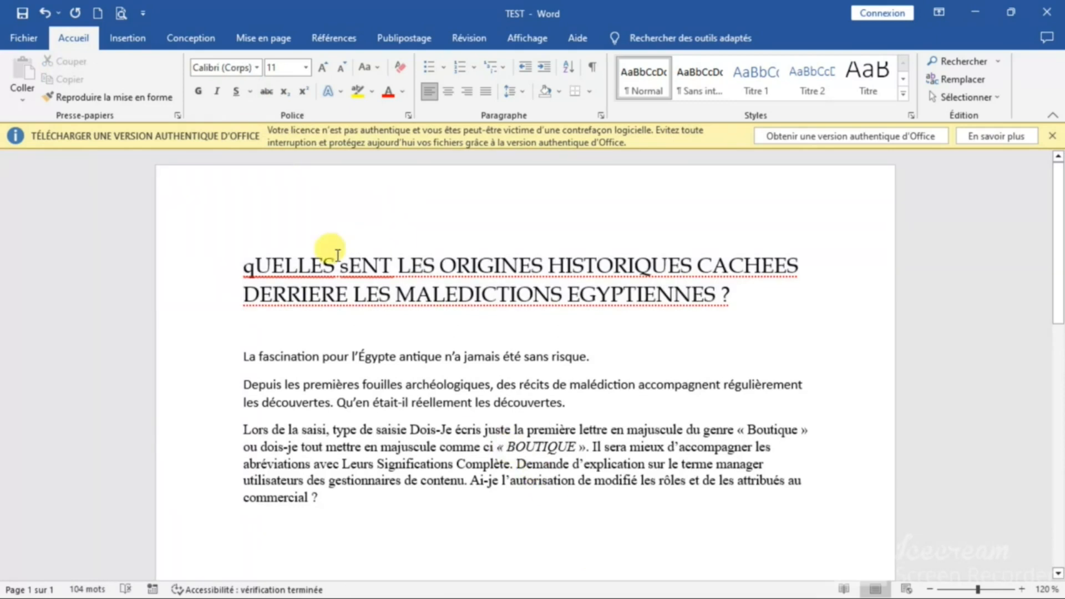
Replace "qUELLES" and "sENT" in the title with the spelling suggestions "quelles" and "sent"
right_click(301, 259)
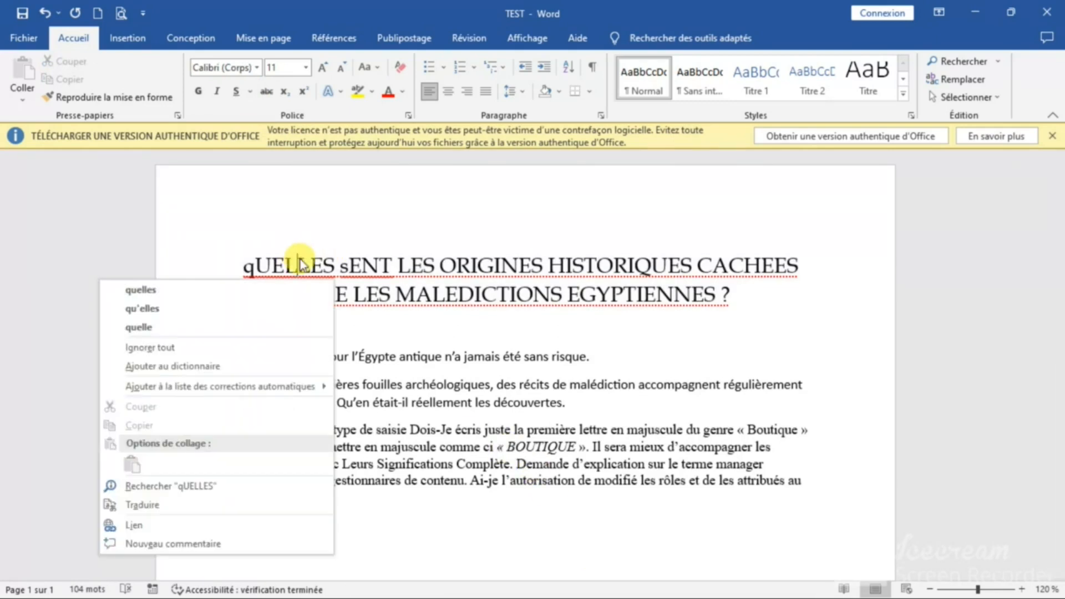
click(258, 284)
right_click(339, 267)
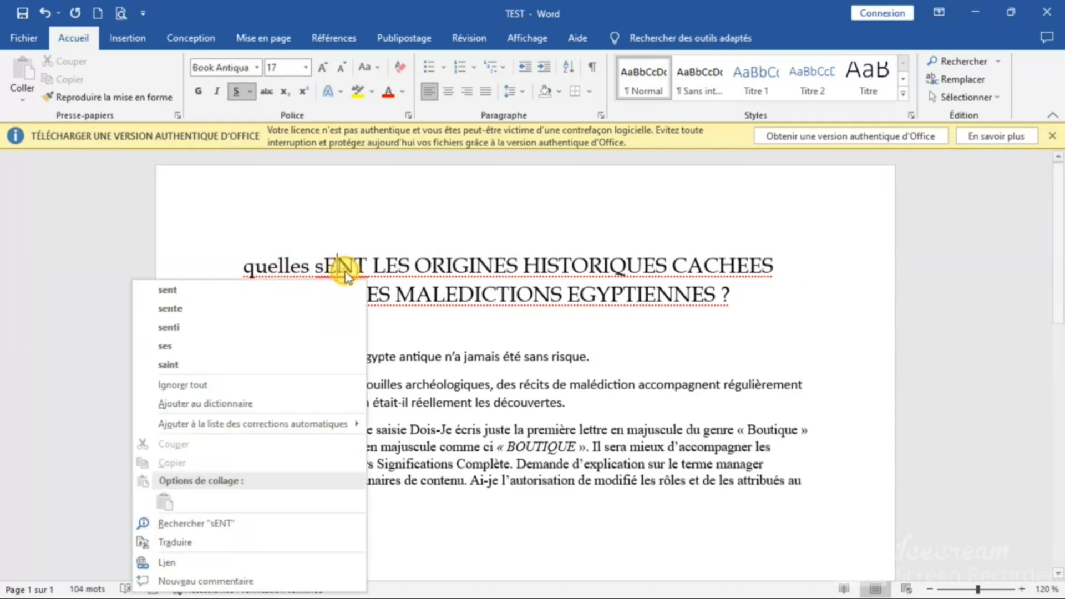
click(319, 289)
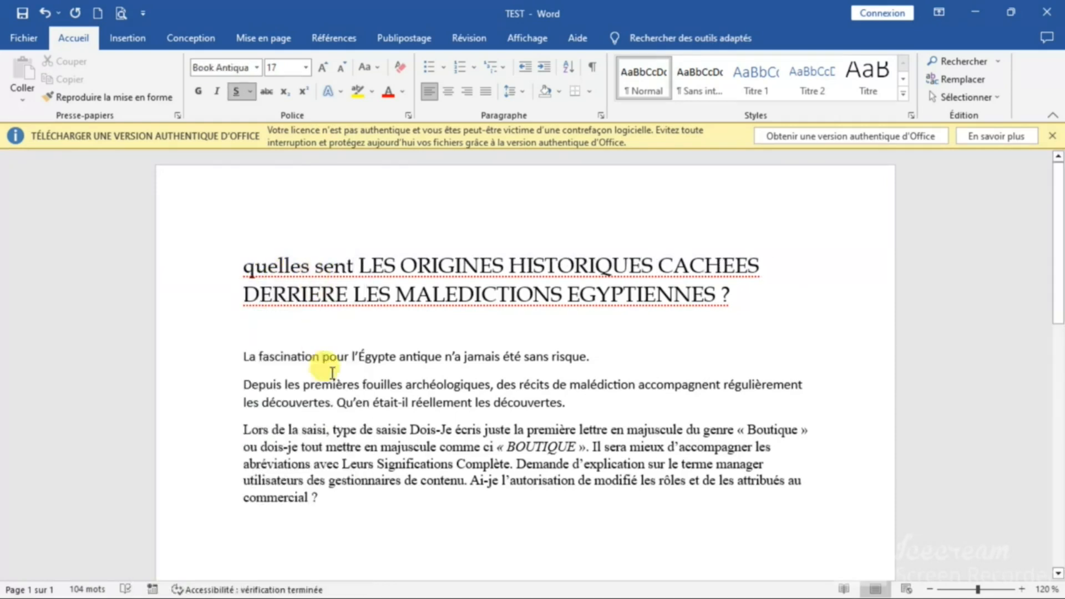
click(342, 394)
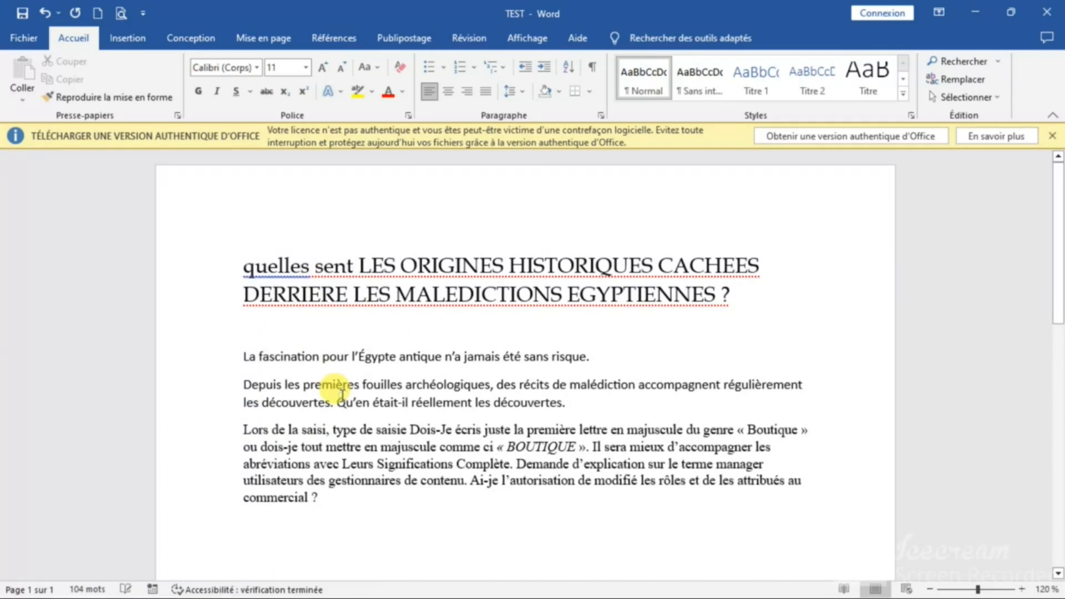
Correct the title's first word to the suggested capitalized form "Quelles"
right_click(257, 276)
click(255, 286)
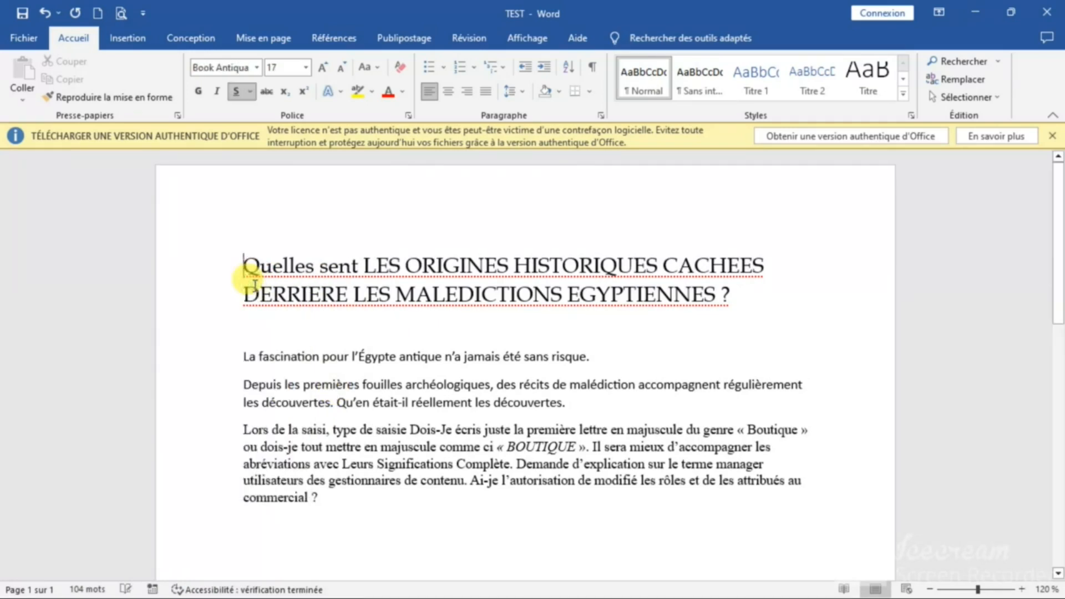
click(485, 402)
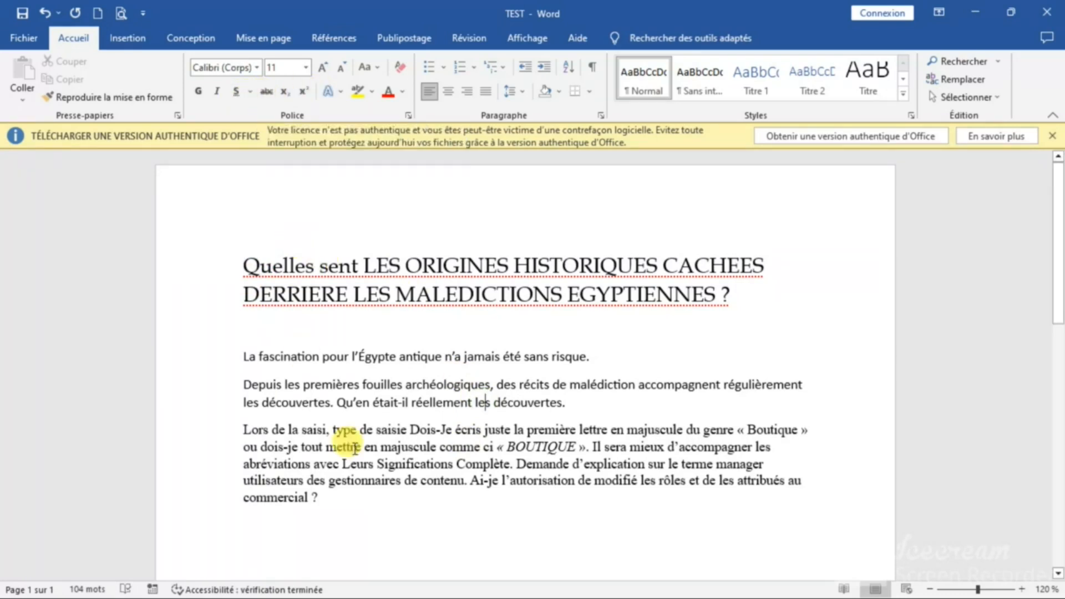
Add a new paragraph at the end of the document reading "100 XAF au lieu de 134 XAF"
click(362, 510)
key(Return)
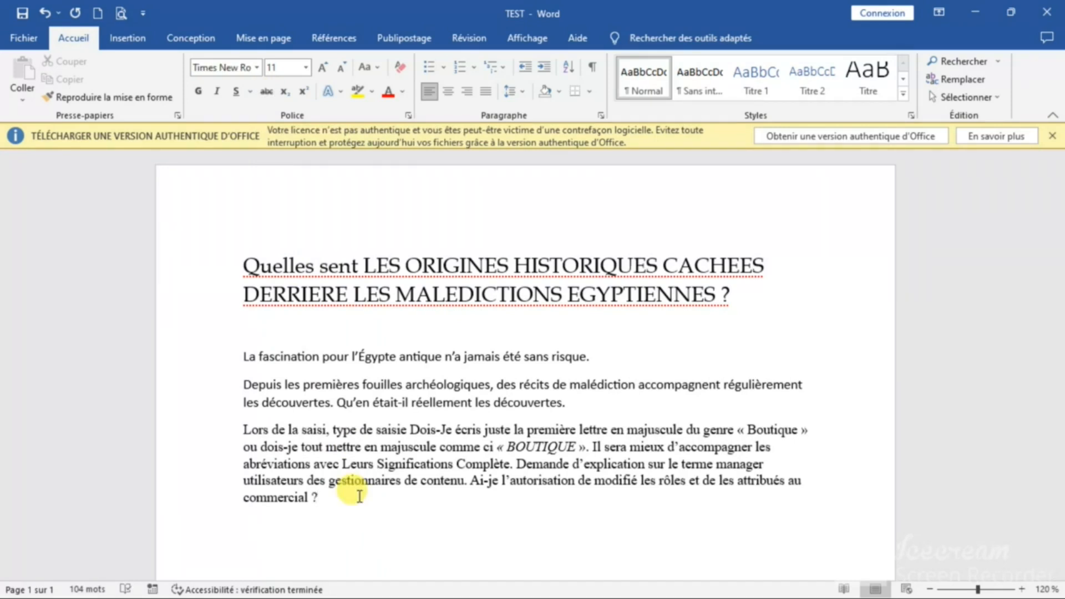
text(100 )
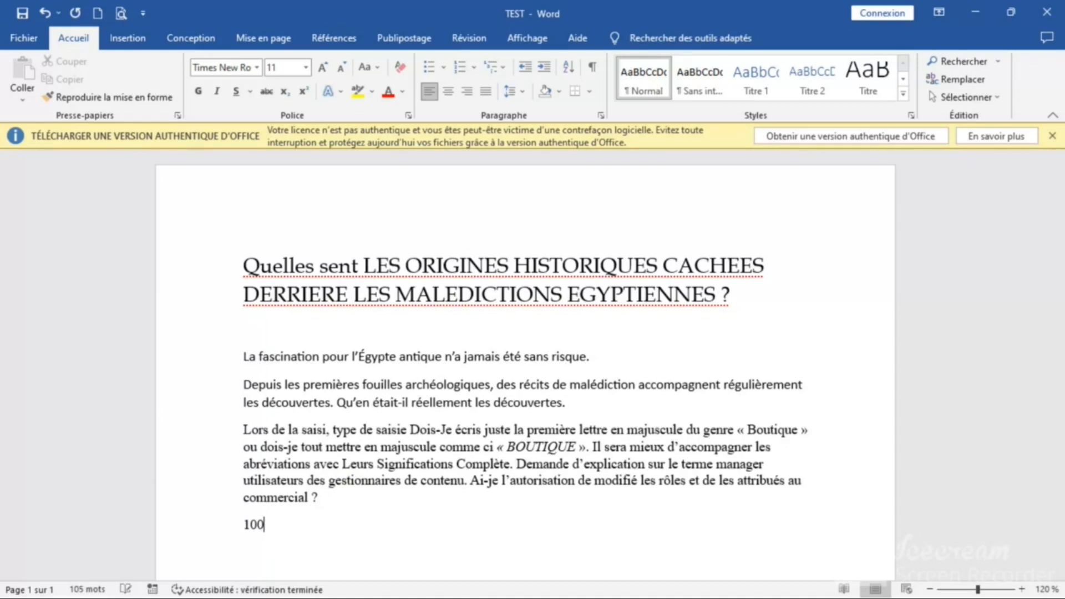
text(XAF aul)
key(BackSpace)
text(l)
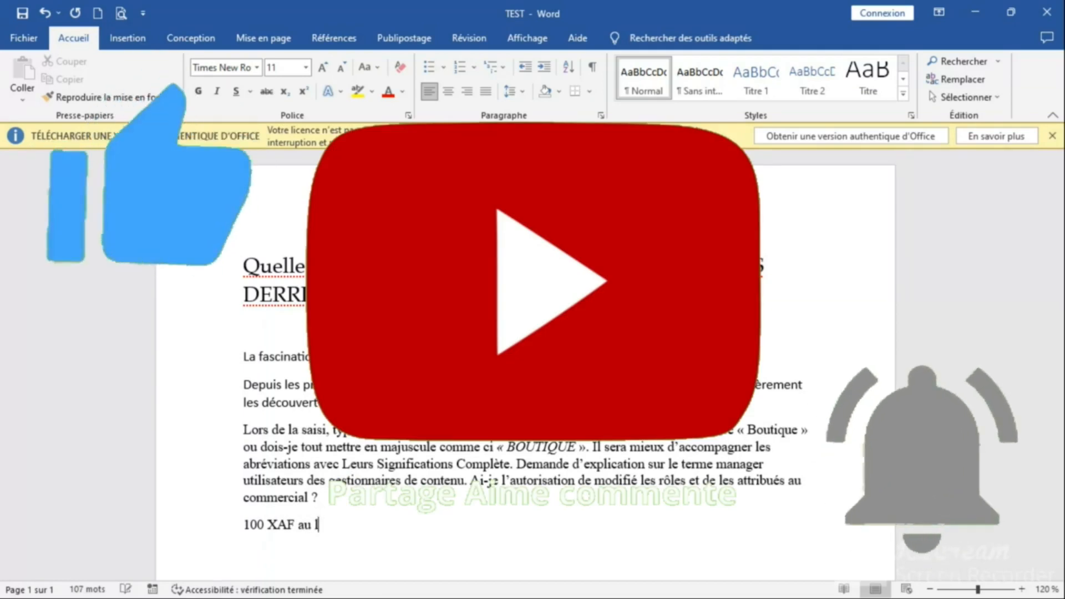
text(ieu de)
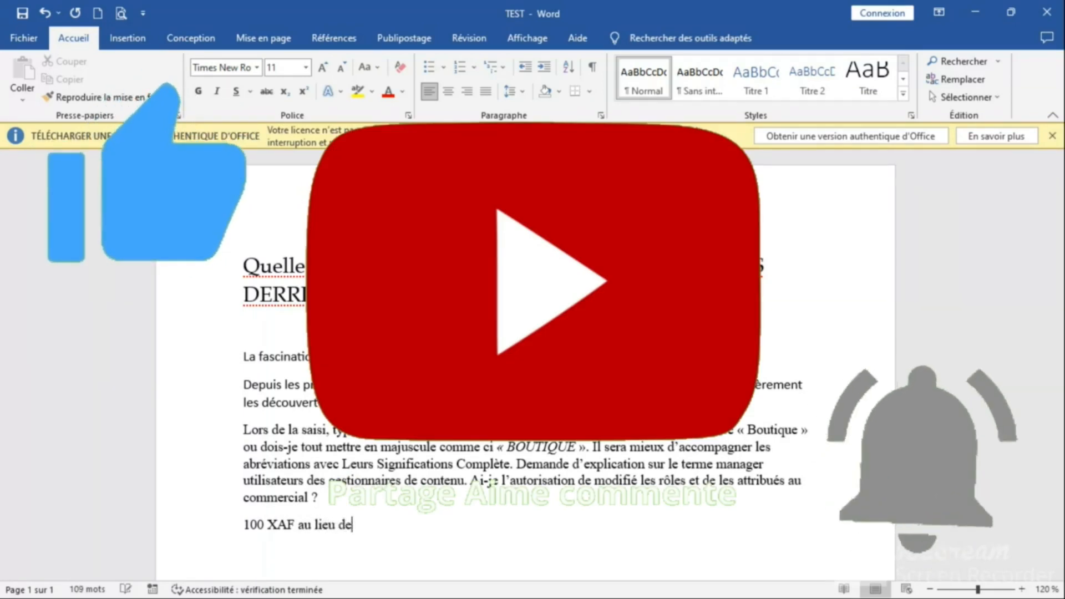
text( 1)
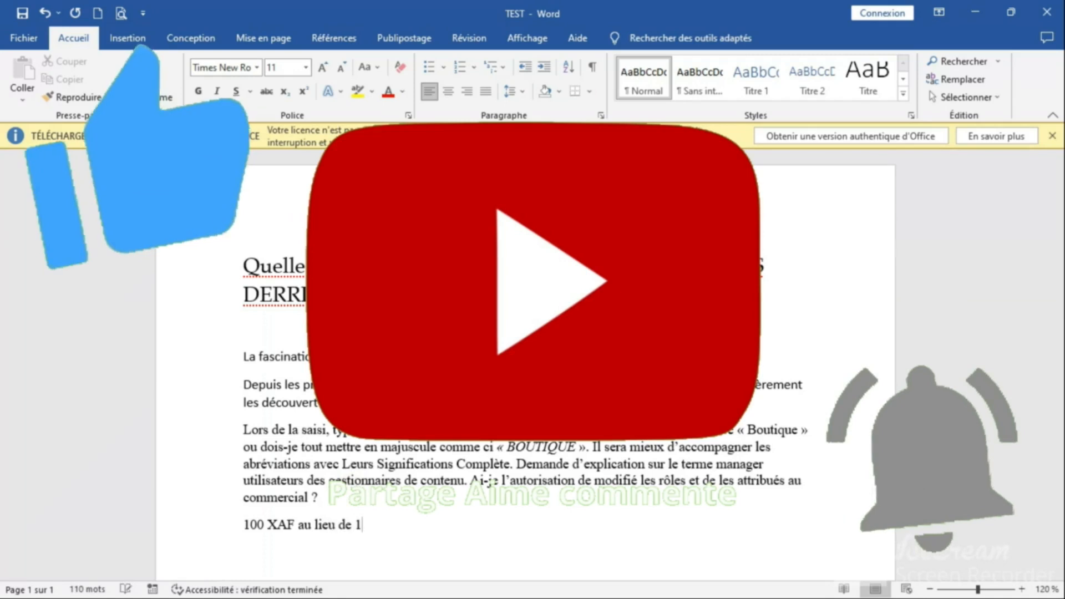
text(34)
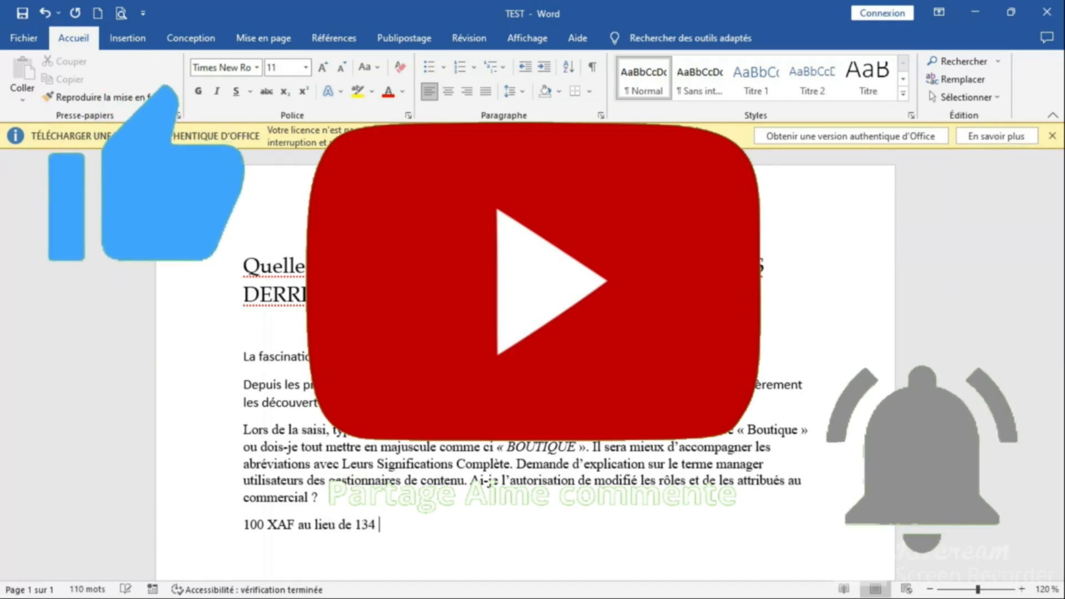
text( XAF)
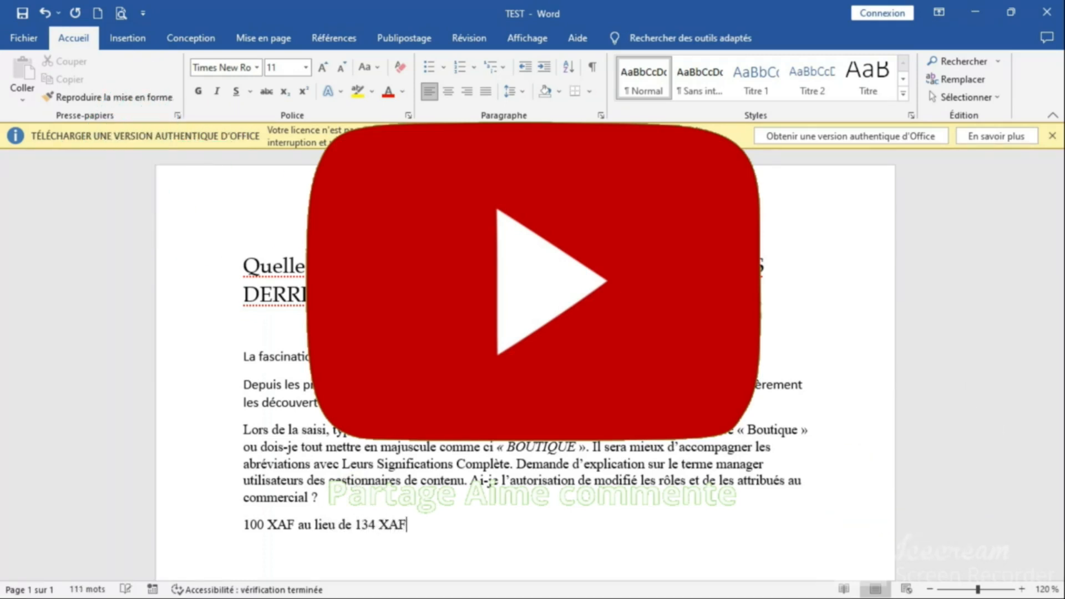
Strike through the number 134 in the last line of the document
drag(375, 523, 356, 522)
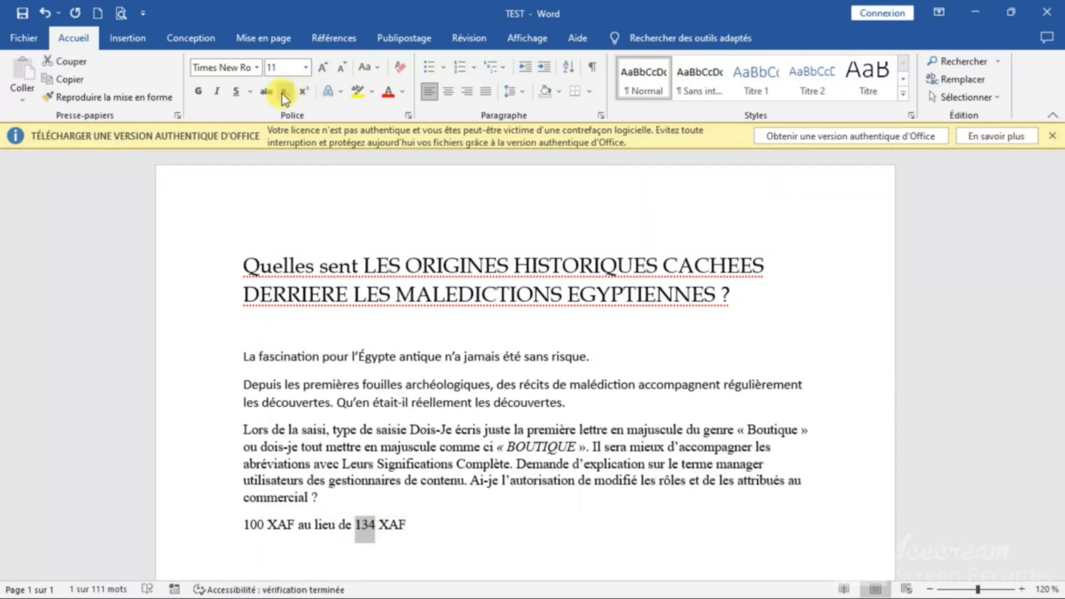
click(267, 91)
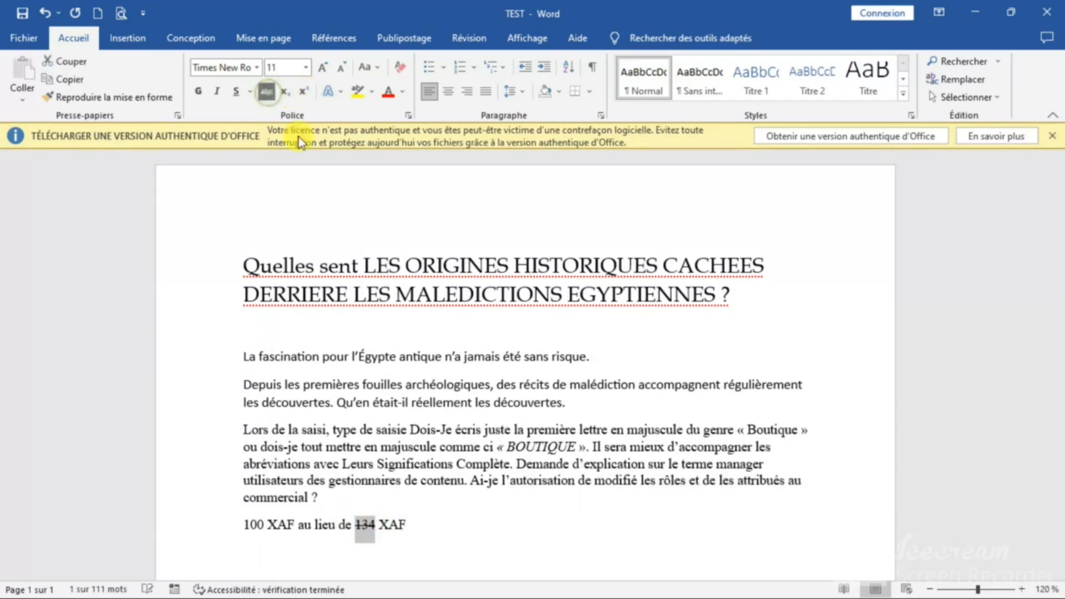
click(534, 464)
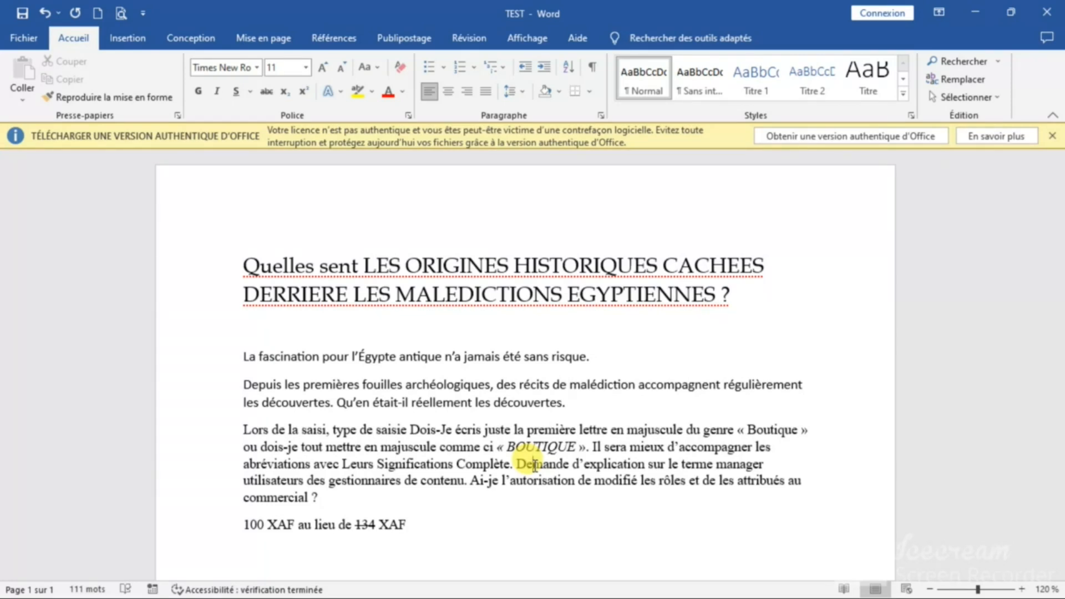
Strike through "les découvertes. Qu'en était-il réellement les découvertes." in the second body paragraph
click(577, 402)
drag(538, 395, 243, 404)
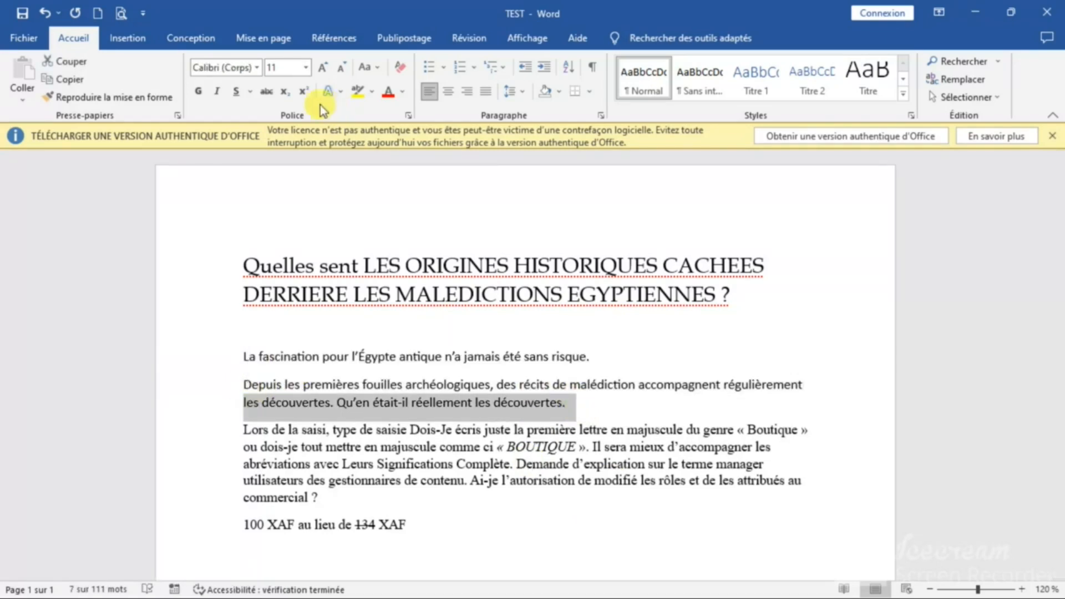
click(269, 96)
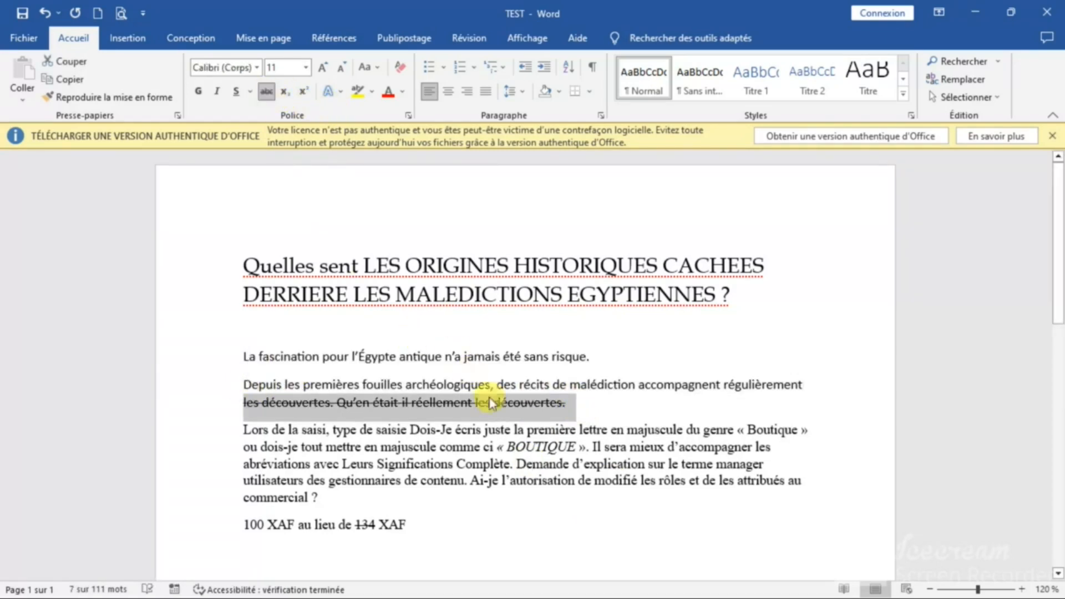
Append "calcule 10" to the last line of the document, followed by a subscript 2
click(533, 466)
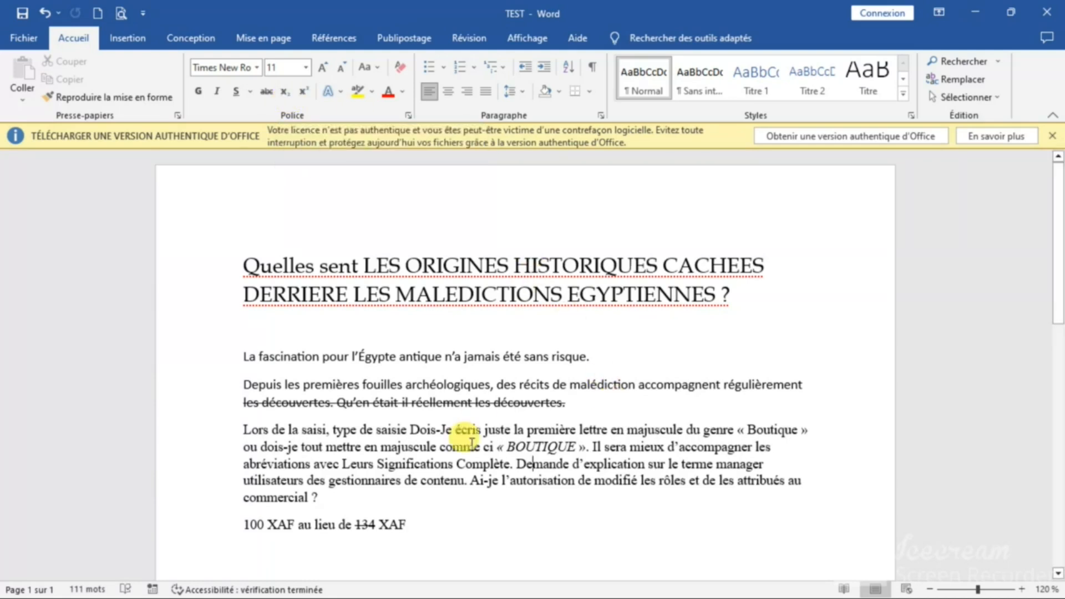
click(468, 522)
text(calcule 10)
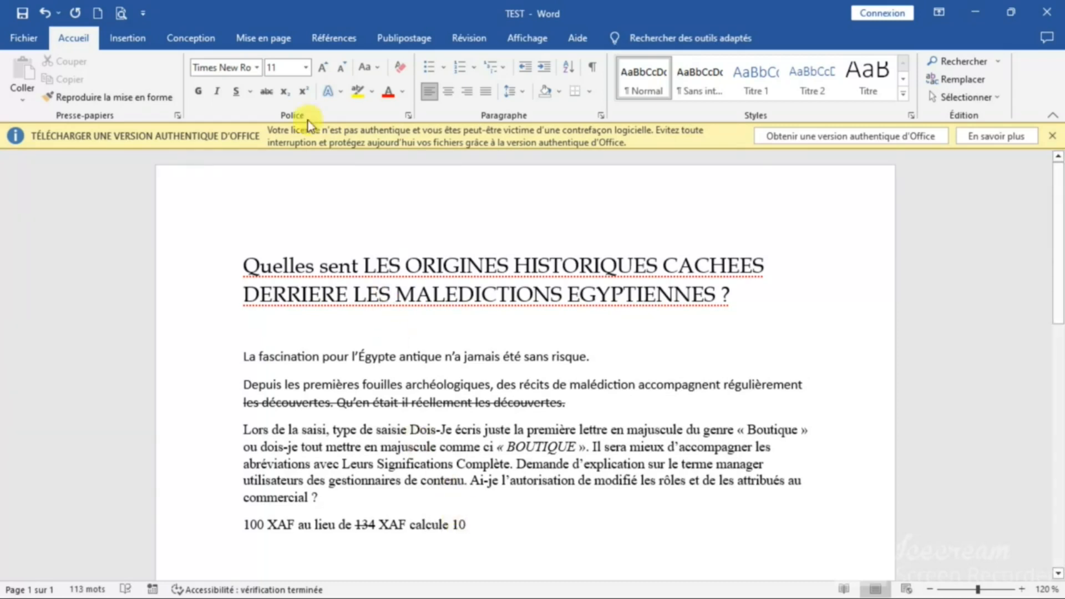
click(285, 92)
text(2)
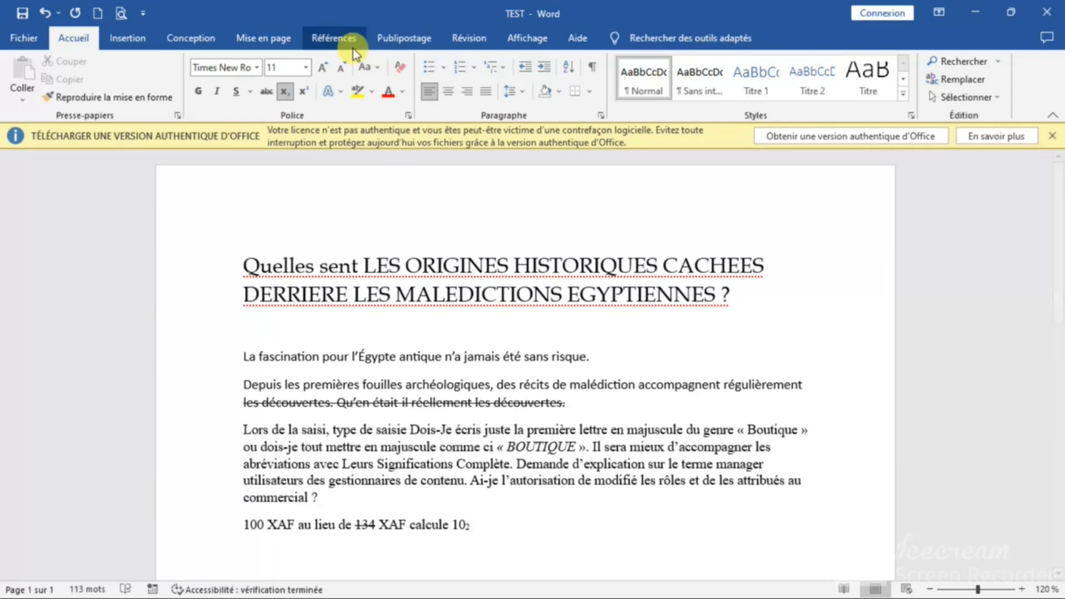
Add the formula H2O to the end of the last line, with the 2 in subscript
click(285, 90)
text(H)
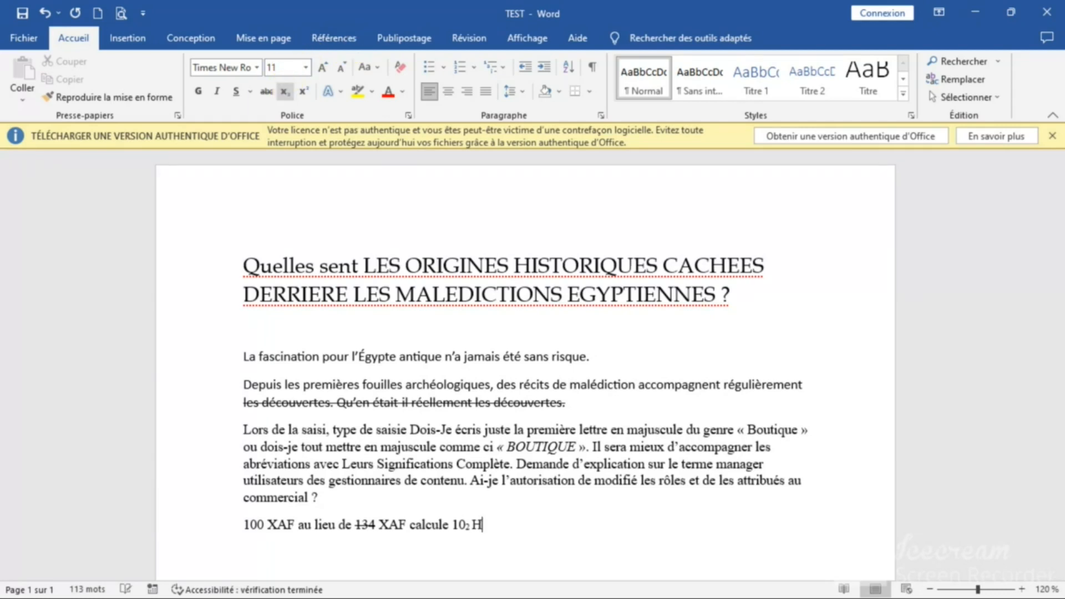
click(285, 91)
text(2)
click(287, 92)
text(O)
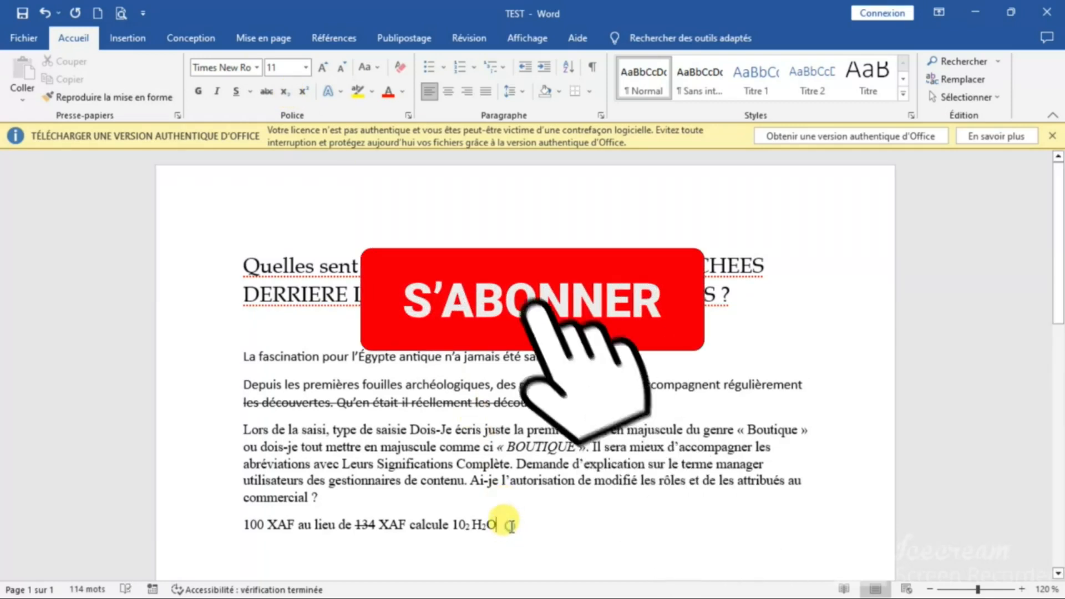
Add the word "Maman" after H2O, with "M" in normal text and "aman" in subscript
text(M)
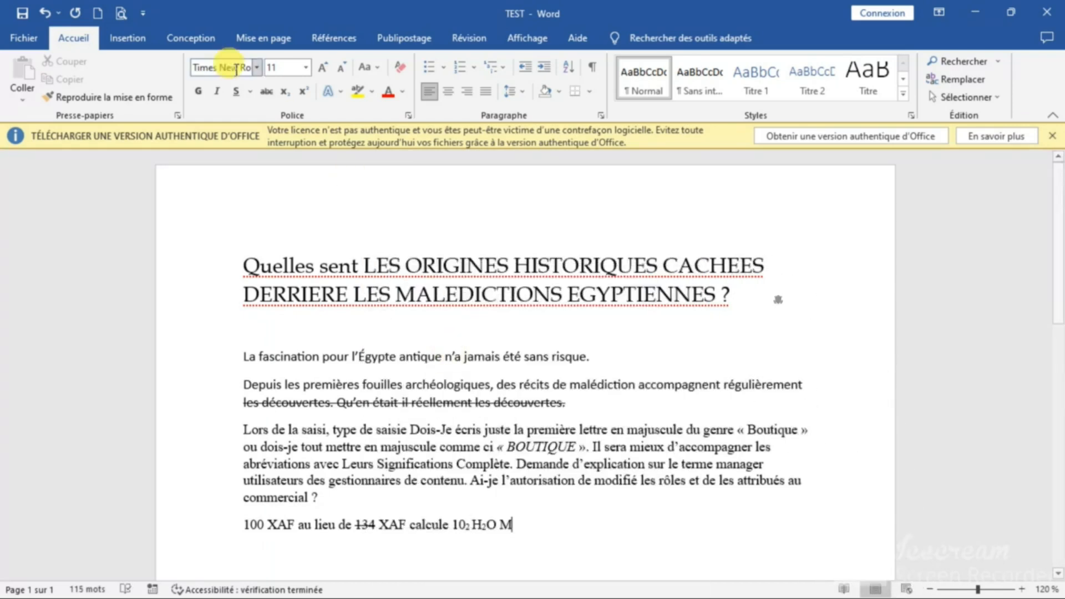
click(279, 95)
text(ama)
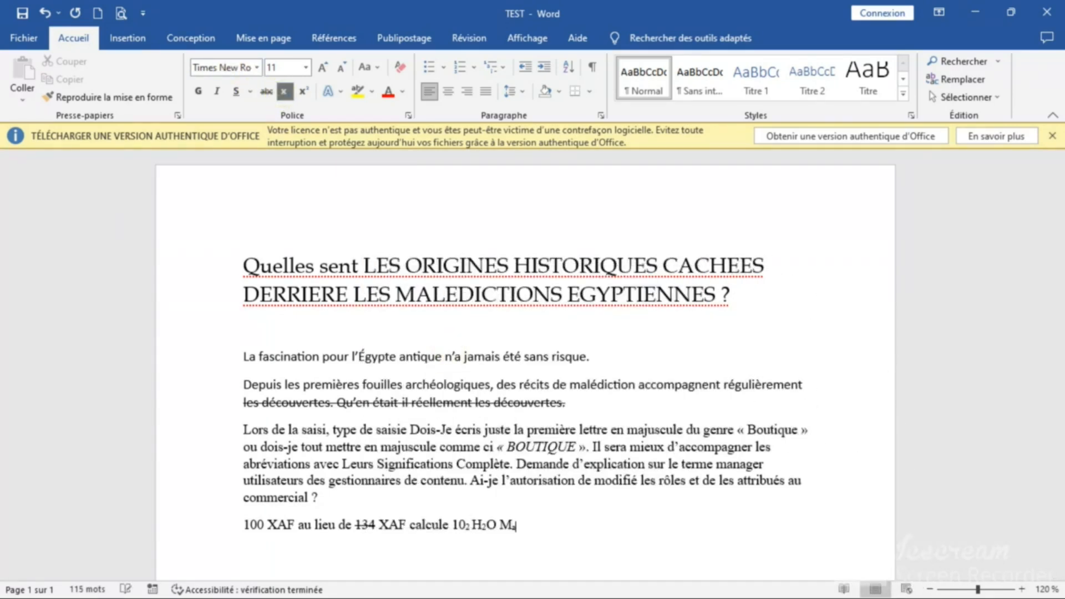
text(n)
click(280, 95)
text(2)
click(283, 95)
text(iem)
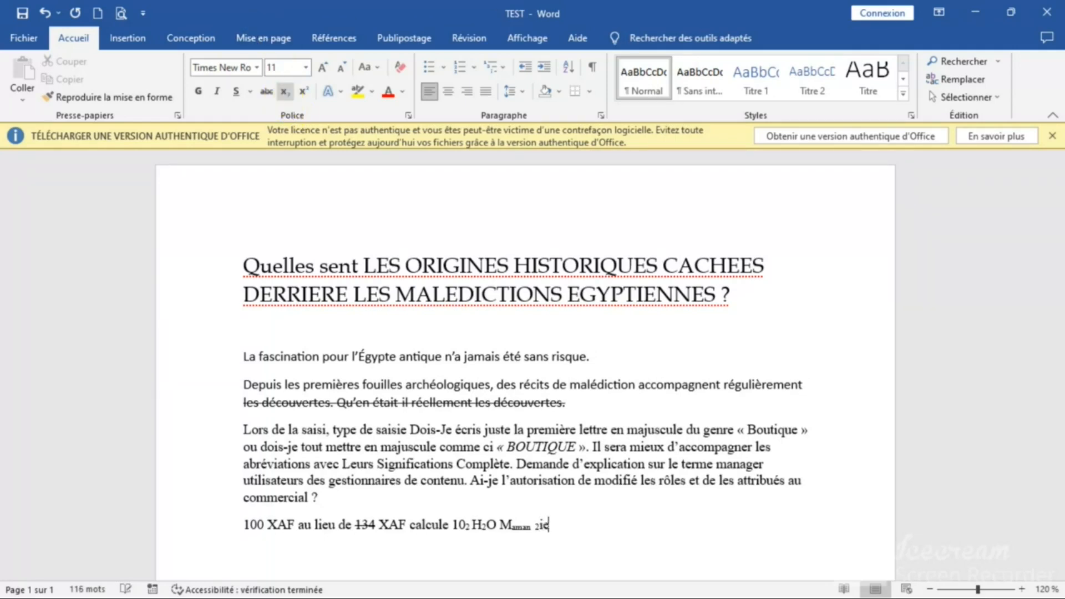
key(BackSpace)
key(BackSpace)
key(BackSpace)
key(BackSpace)
Add a normal 2 followed by subscript "iem" to the last line, and dismiss the Office licence warning bar
click(285, 92)
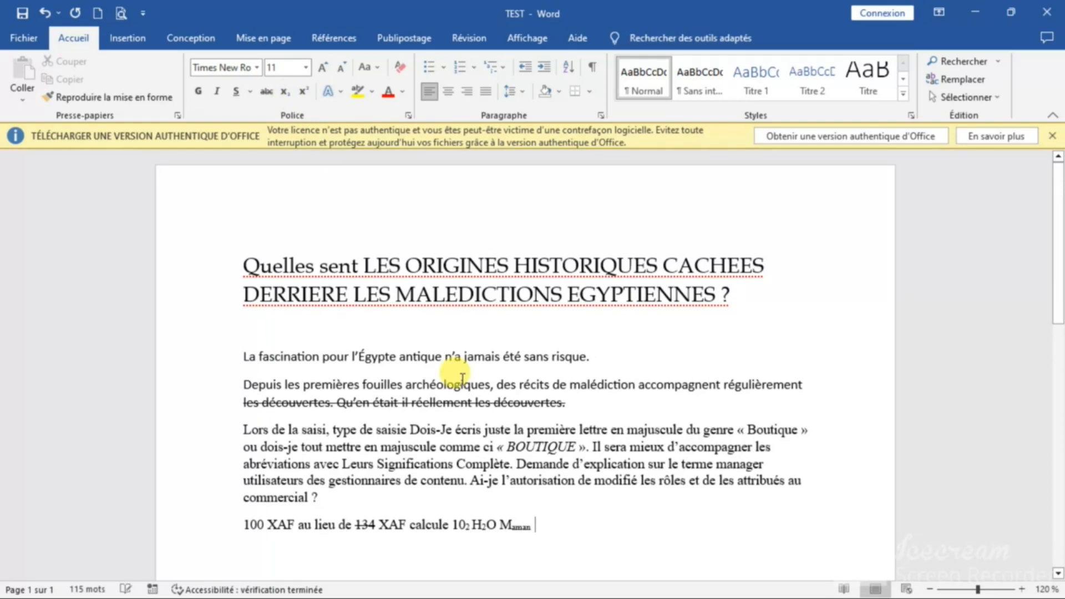
text(2)
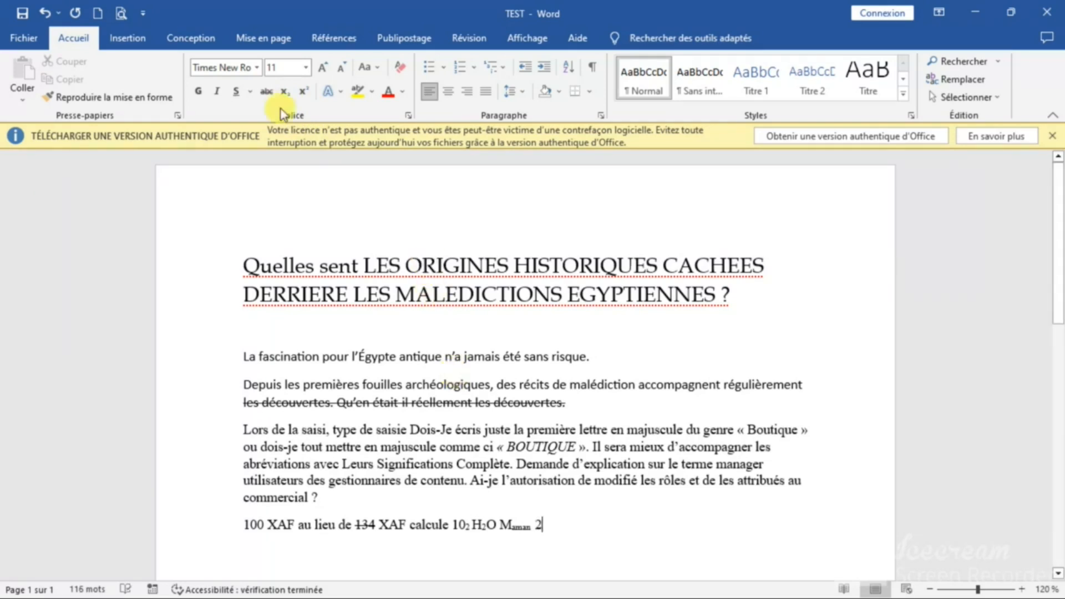
click(284, 92)
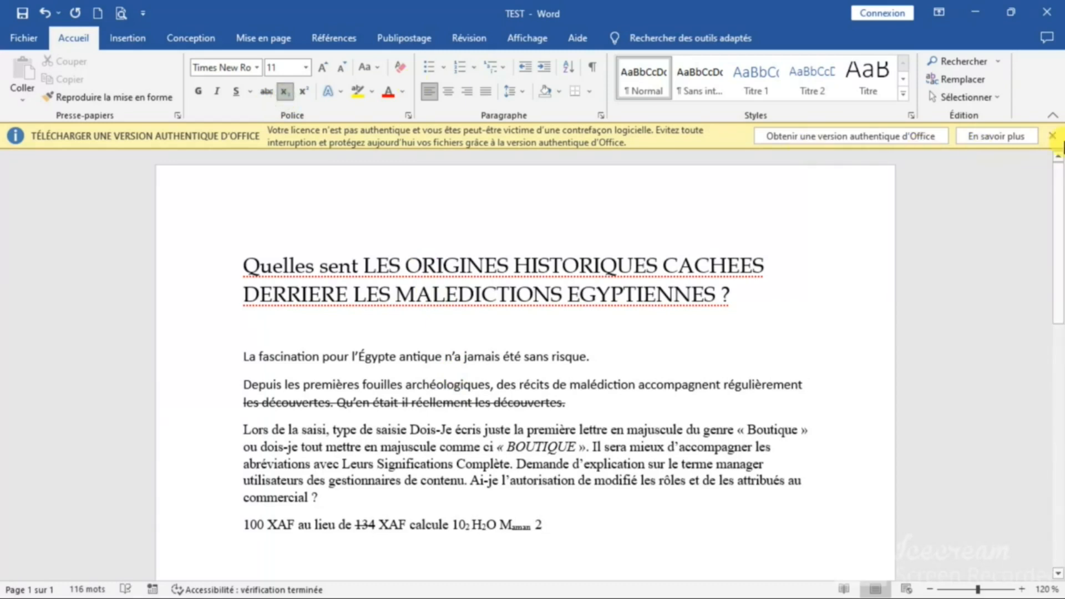
click(1052, 136)
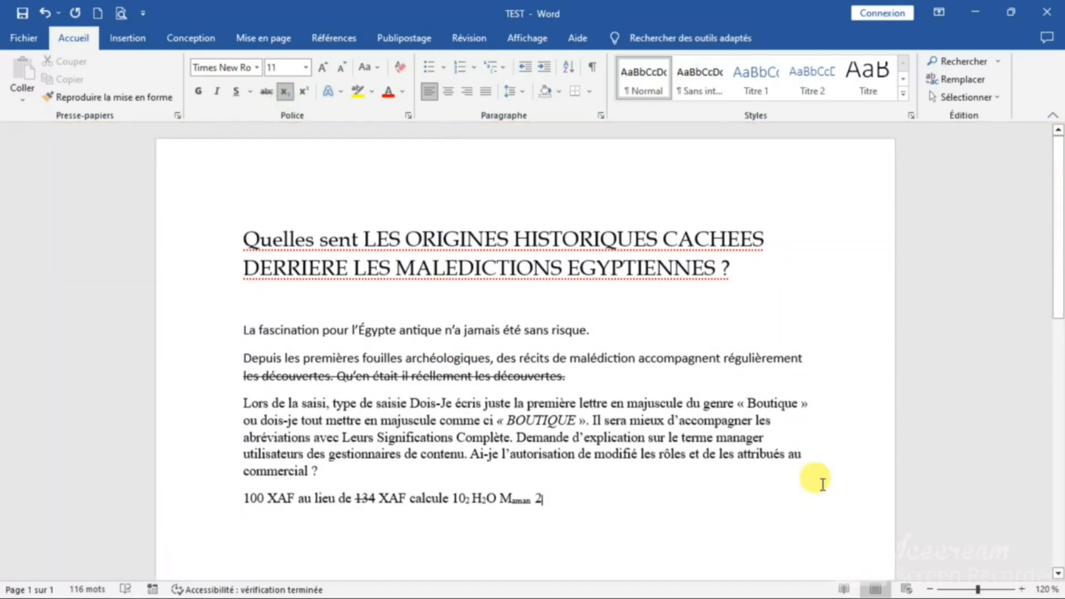
text(iem)
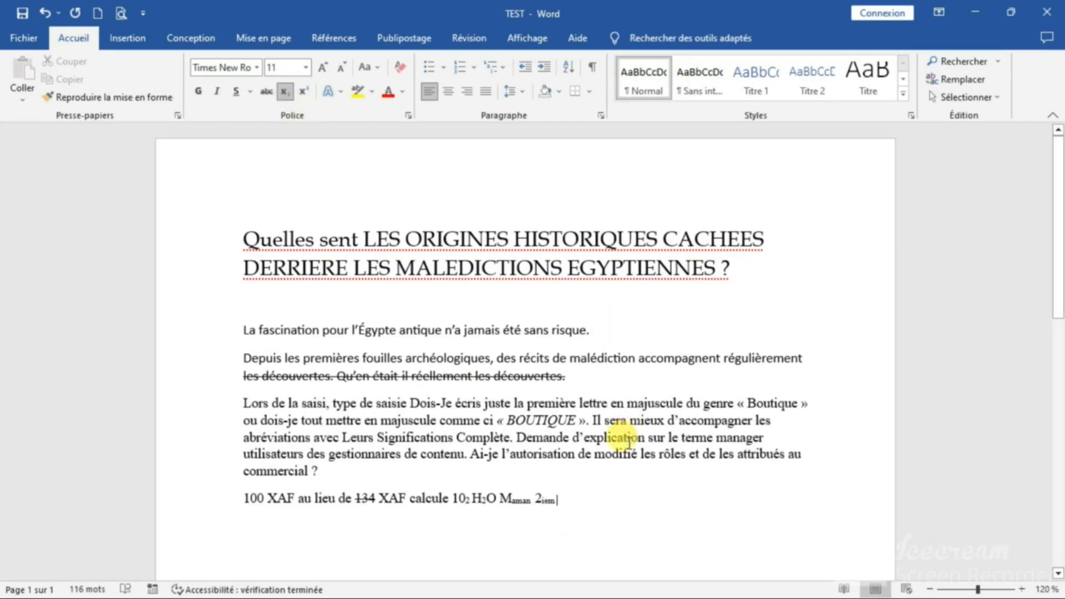
Add a normal 1 followed by superscript "ier" at the end of the last line
text(1)
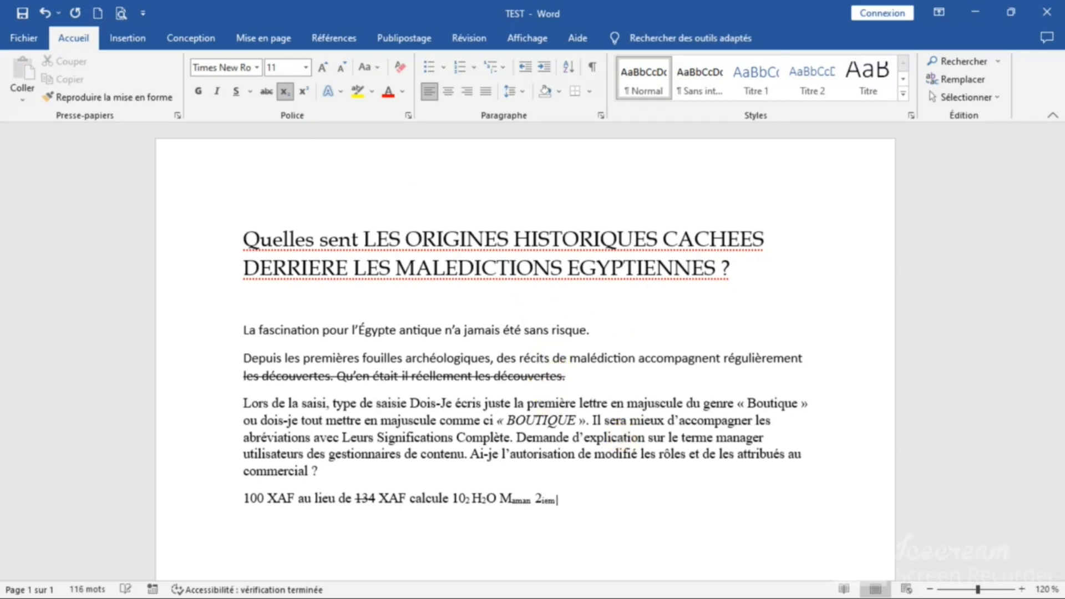
key(BackSpace)
key(BackSpace)
key(ctrl+equal)
text(1)
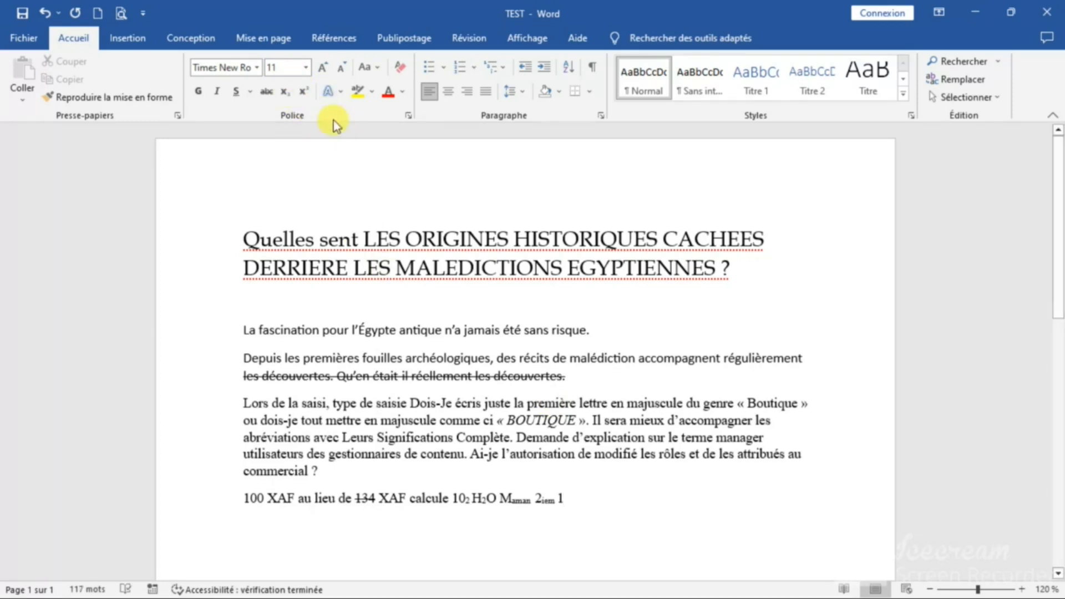
click(304, 92)
text(ier)
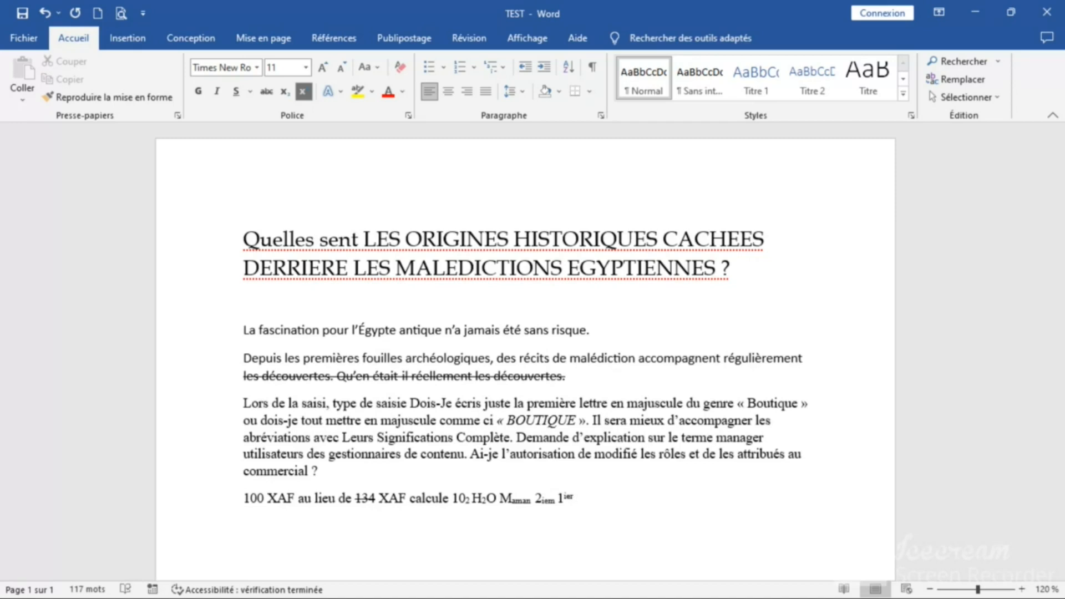
Add "Maman" in normal text followed by "je t'aime" in superscript at the end of the last line
click(304, 93)
click(305, 94)
text(Maman)
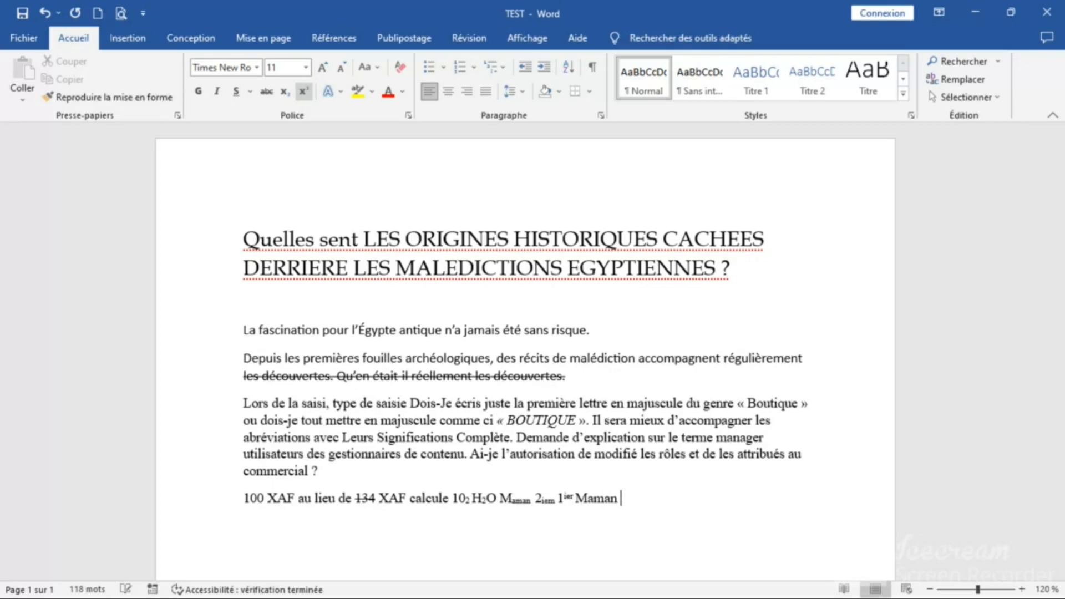
click(299, 92)
text(je t'aime)
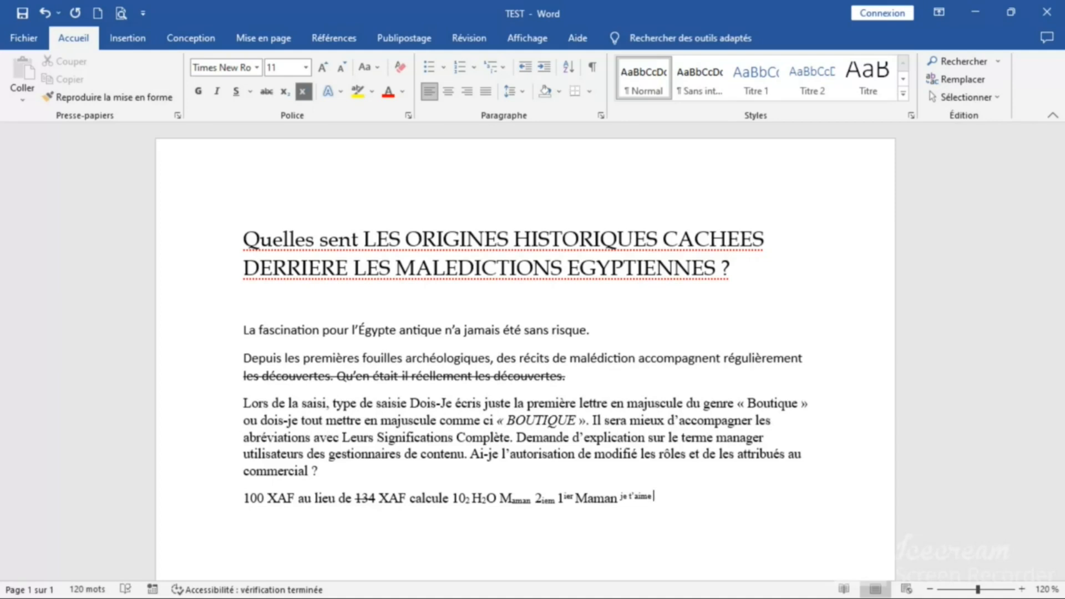
Highlight the whole two-line document title in bright green
click(733, 268)
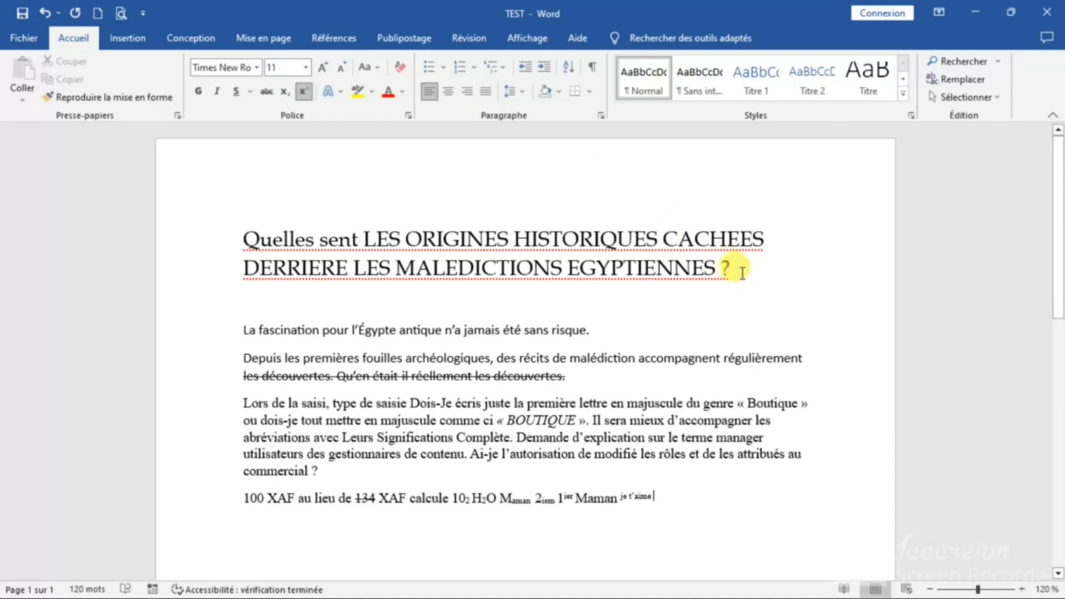
drag(650, 242, 276, 187)
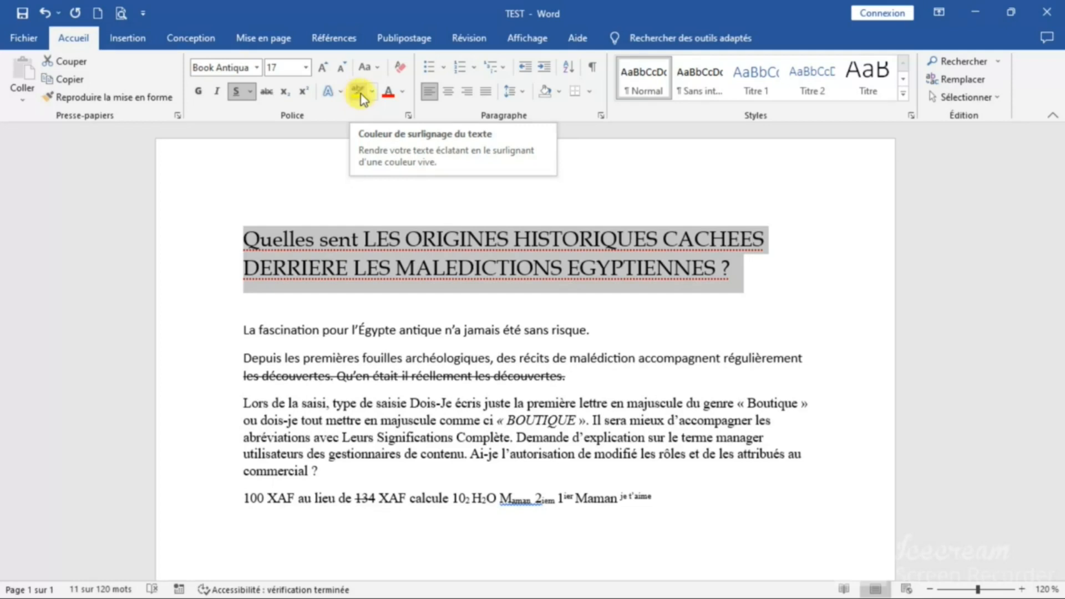
click(373, 92)
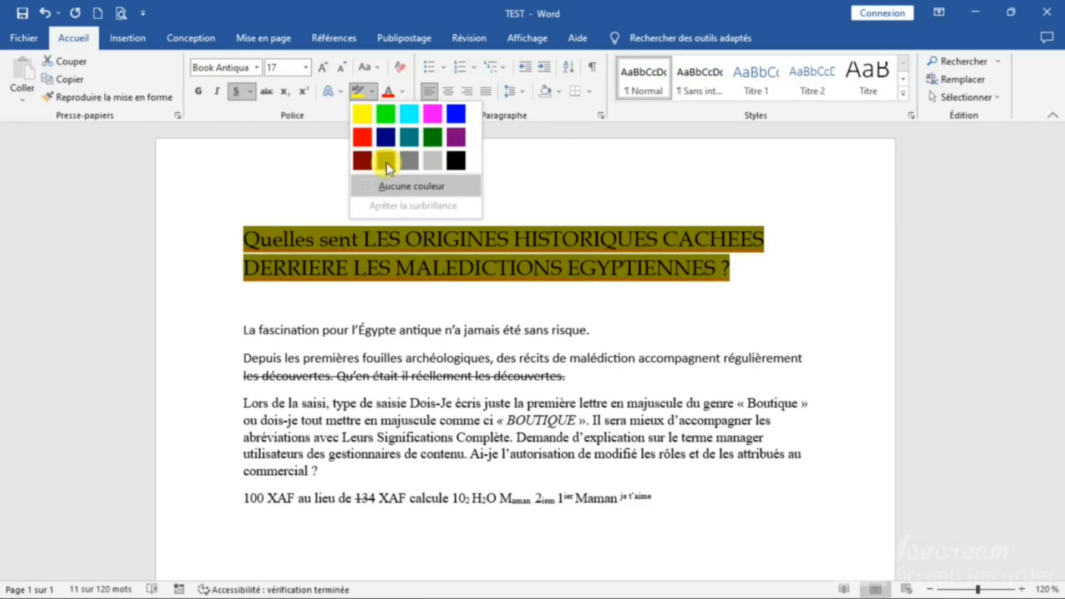
click(384, 109)
click(415, 260)
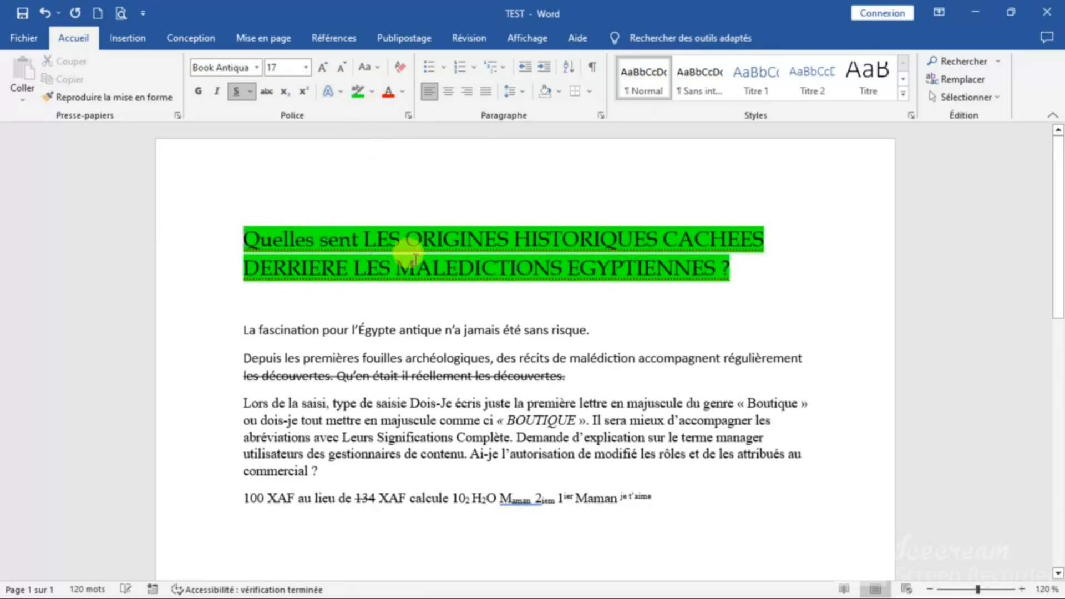
click(383, 192)
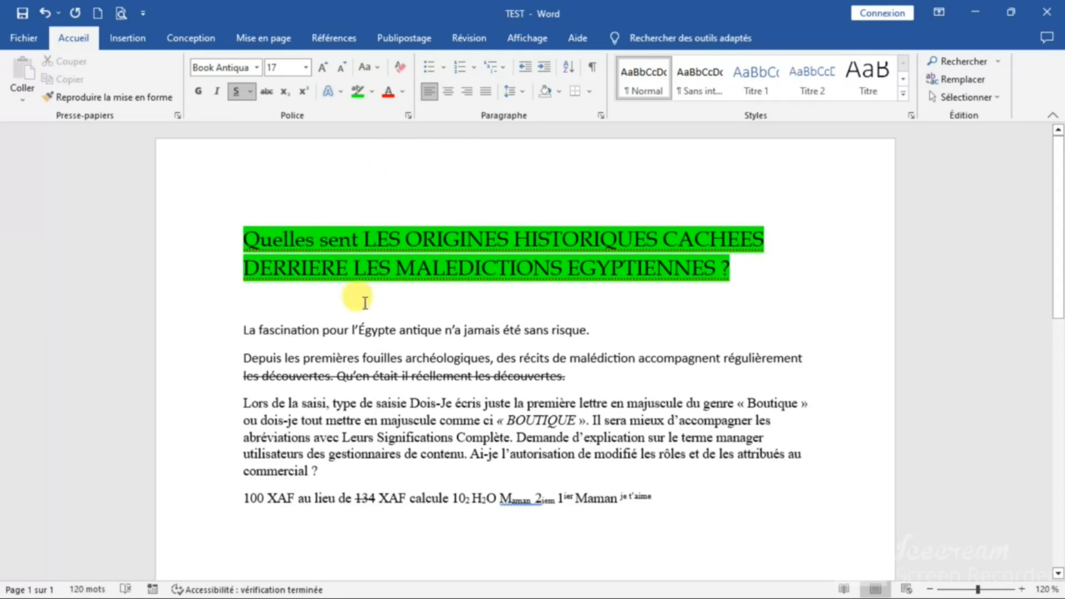
Highlight the letters "BOUTIQU" of the italic word in the third body paragraph in bright green
drag(576, 421, 506, 423)
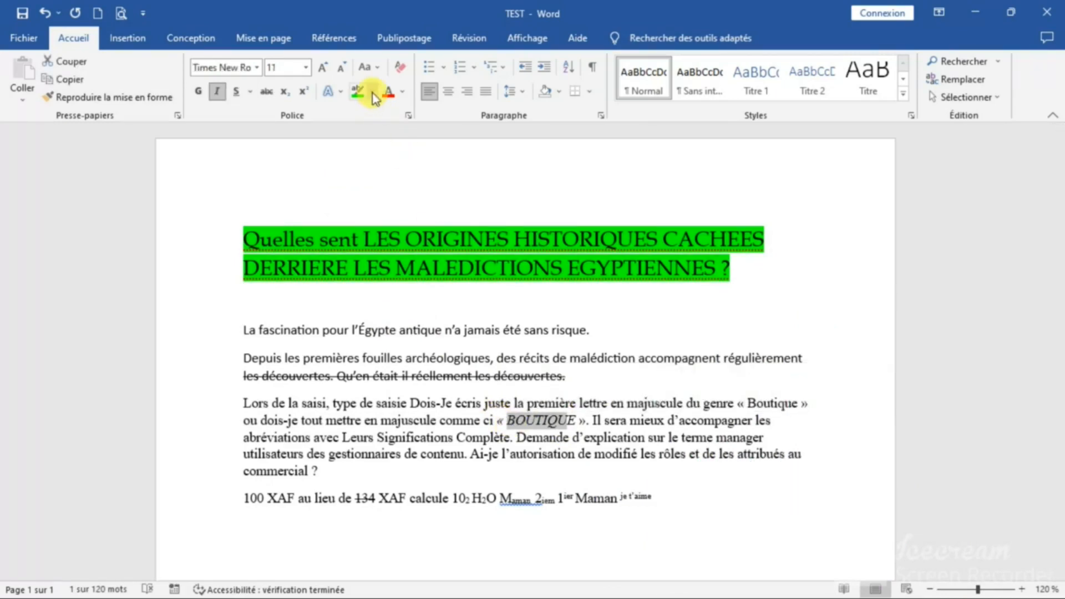
click(357, 94)
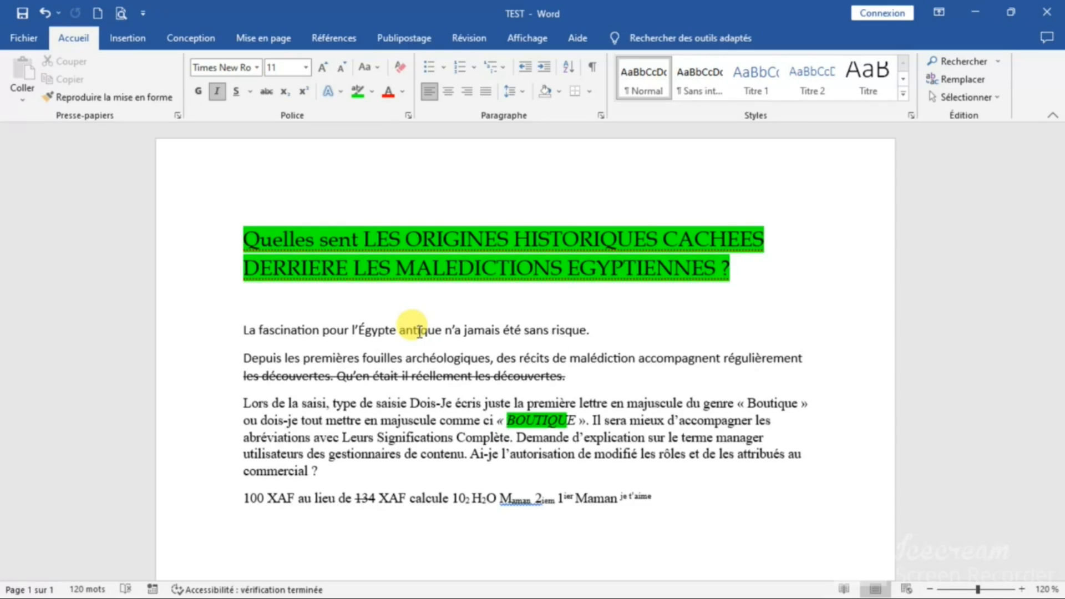
click(373, 93)
click(382, 405)
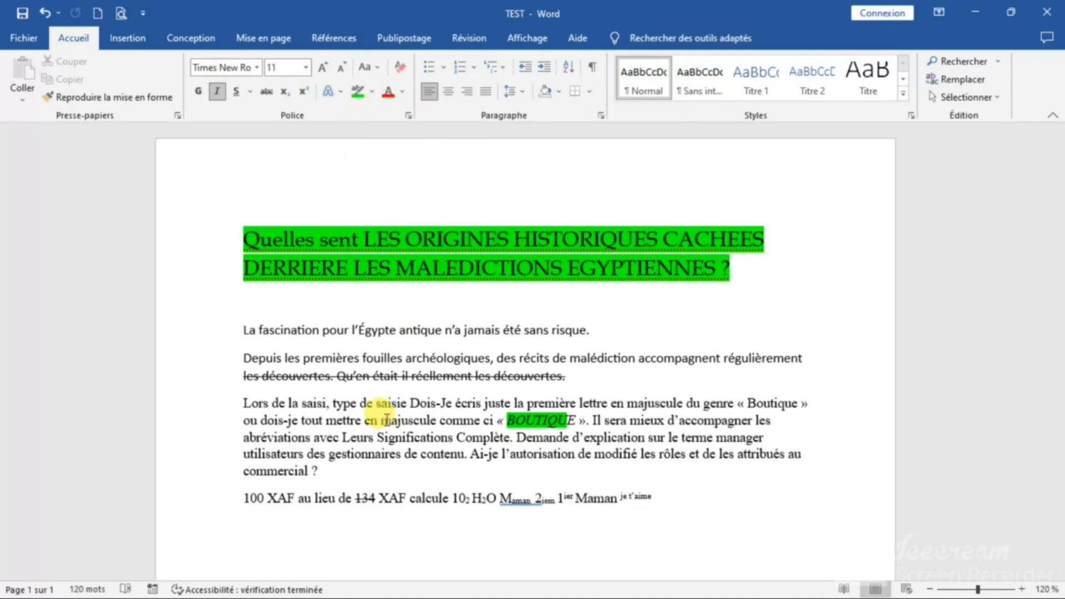
click(358, 94)
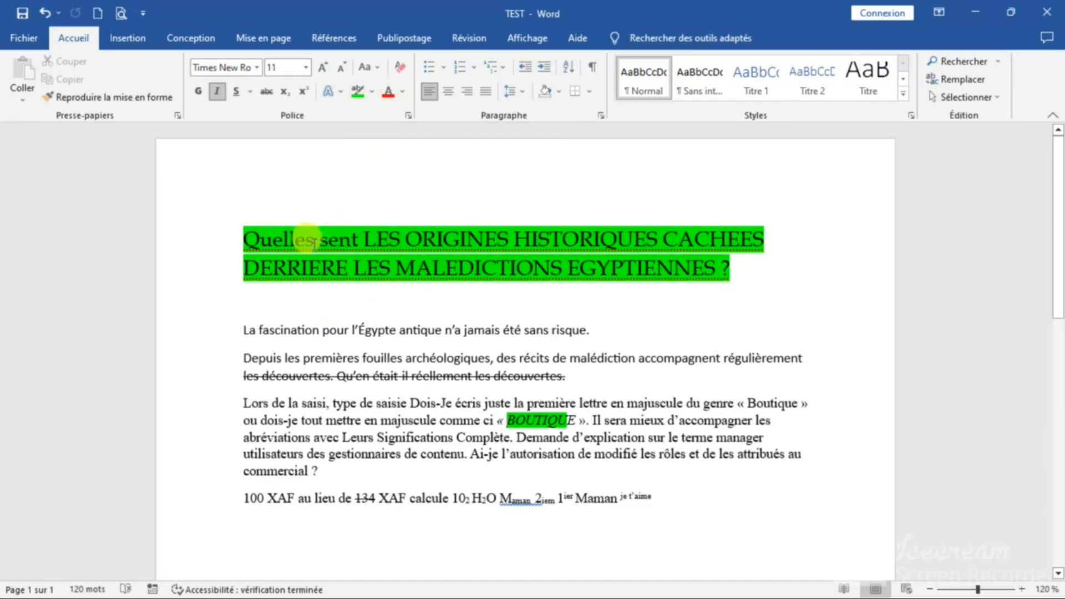
Change the font colour of the title's first word "Quelles" to red
drag(314, 243, 266, 239)
double_click(251, 241)
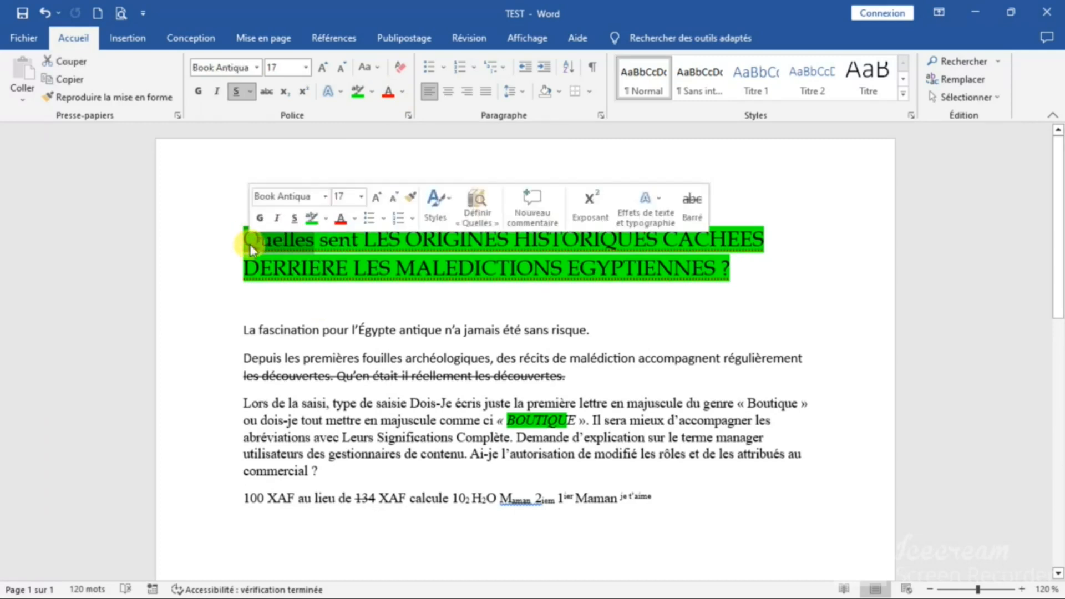
click(390, 96)
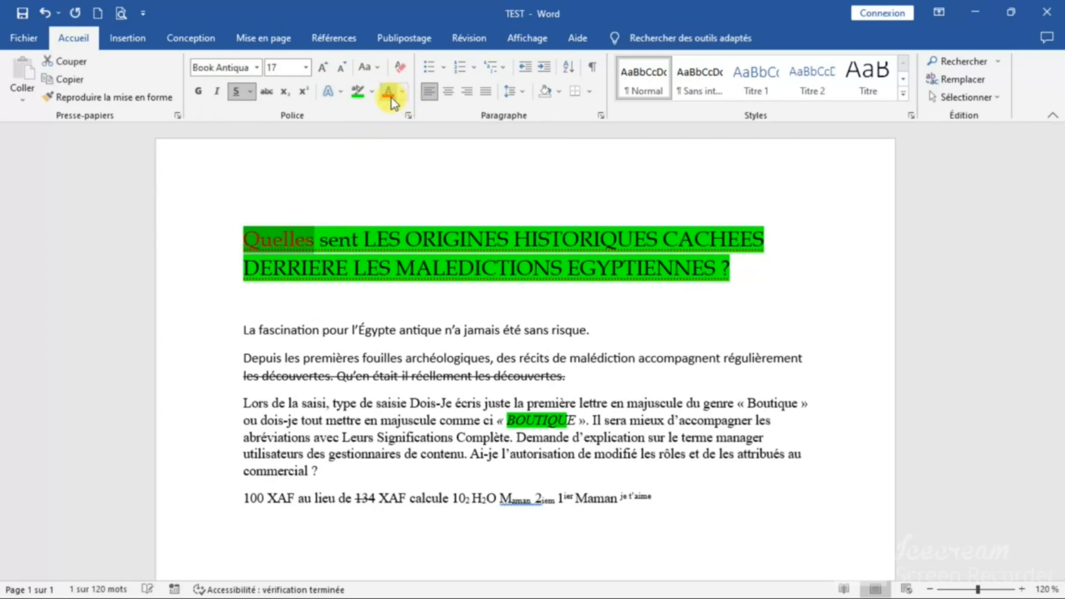
click(373, 360)
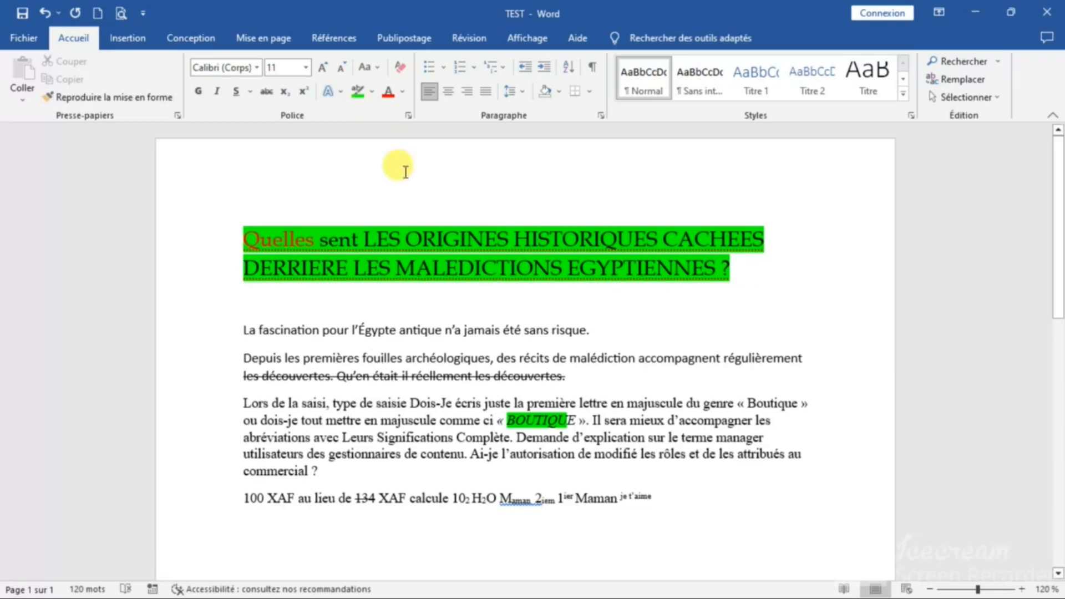
click(390, 389)
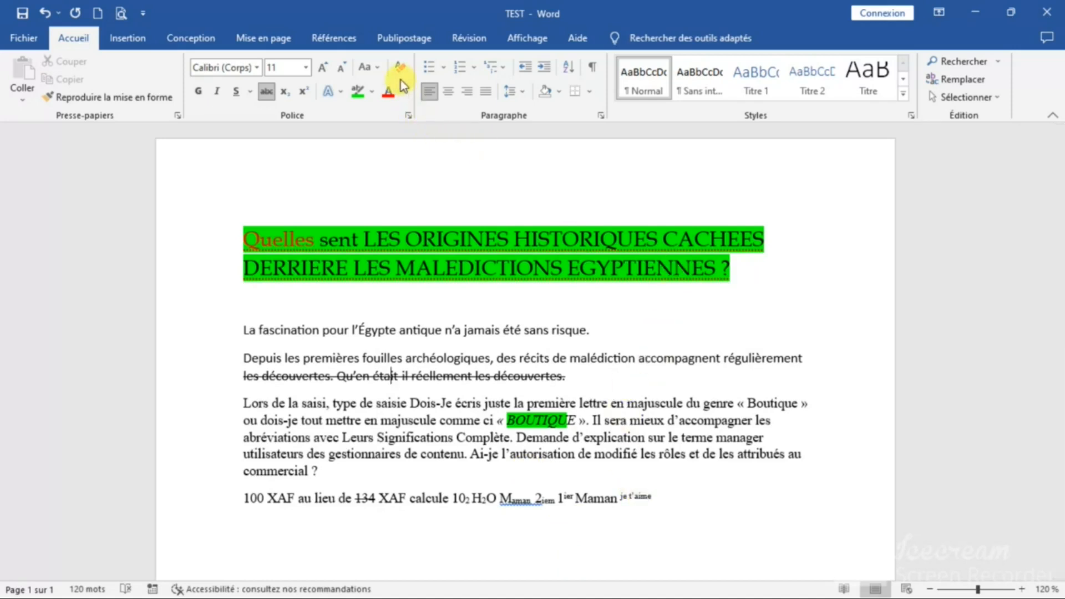
Clear all formatting from the document title and undo the clearing
drag(754, 280, 248, 184)
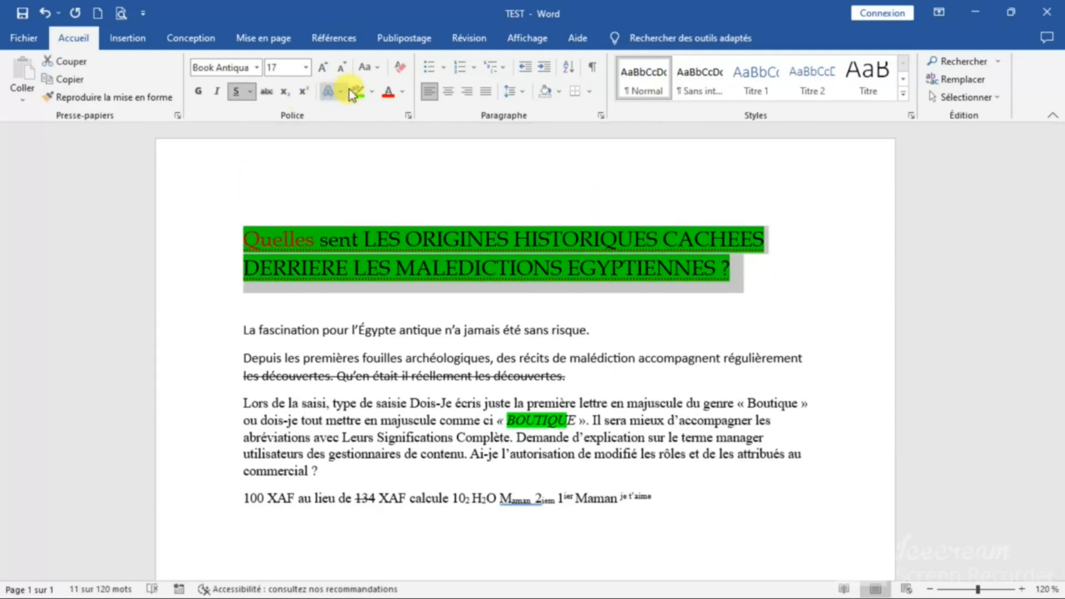
click(397, 67)
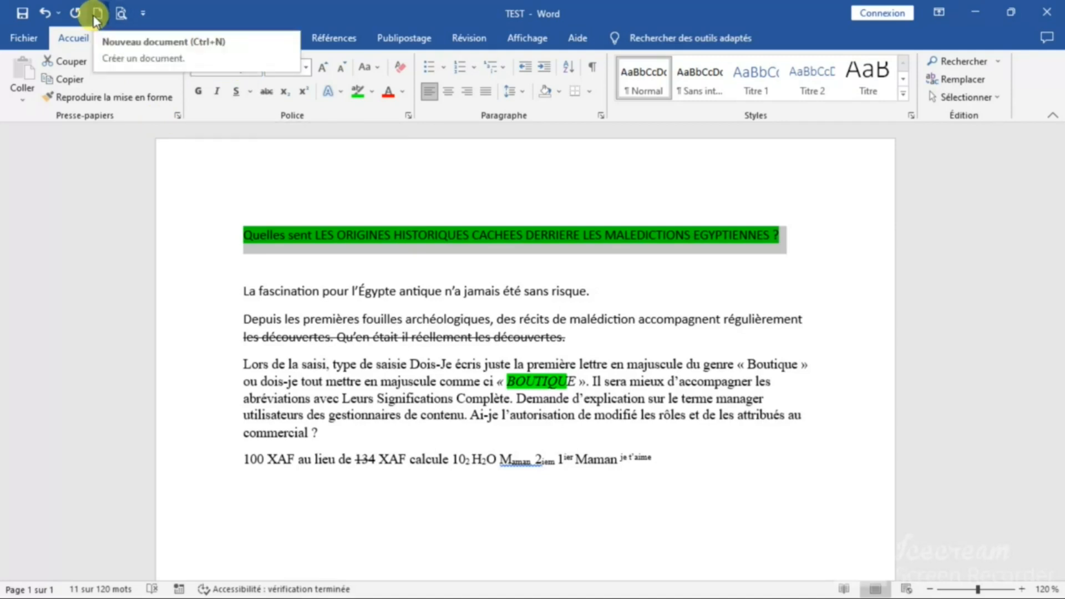
click(49, 12)
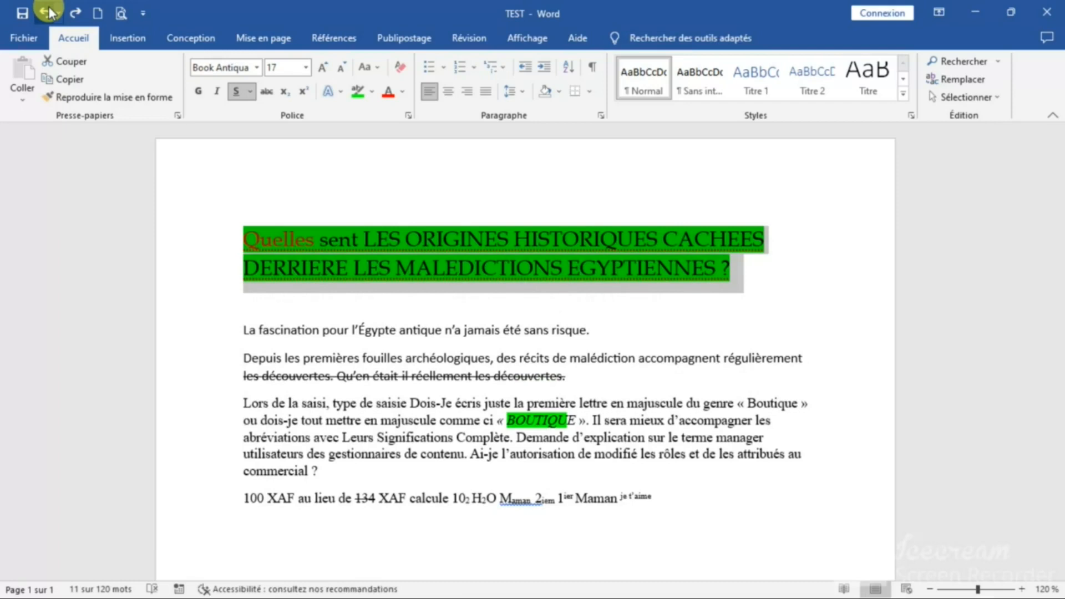
Undo and redo the red font colour on the title's word "Quelles" twice
click(49, 13)
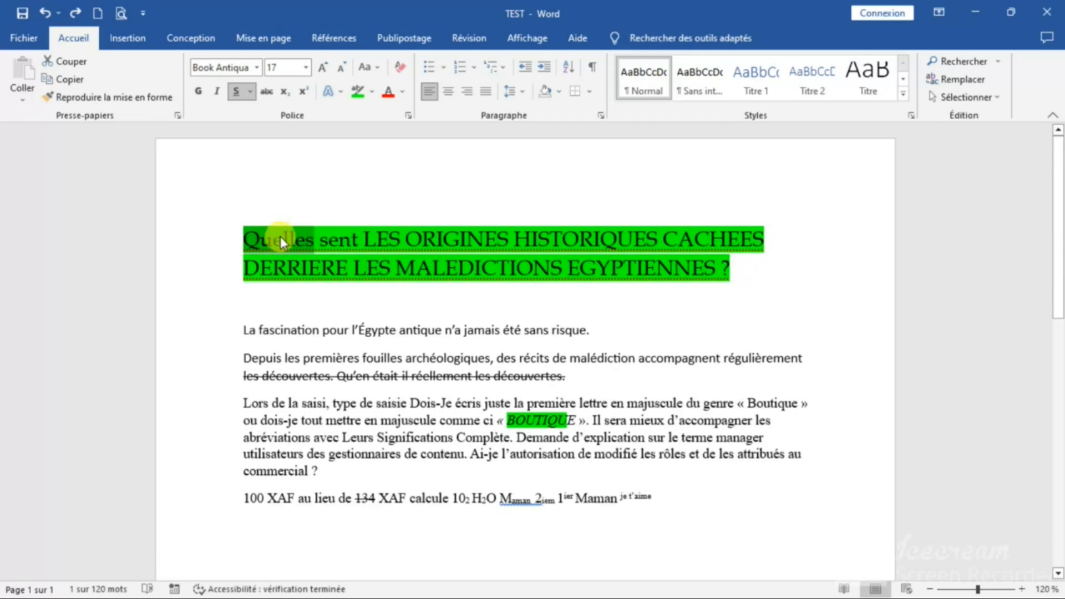
click(75, 12)
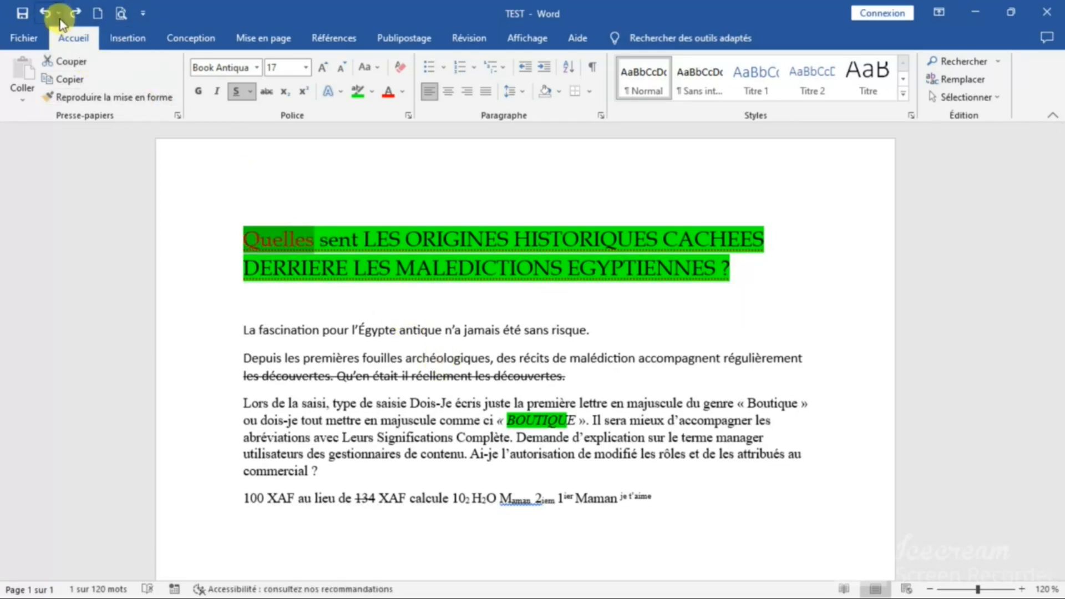
click(46, 13)
click(80, 17)
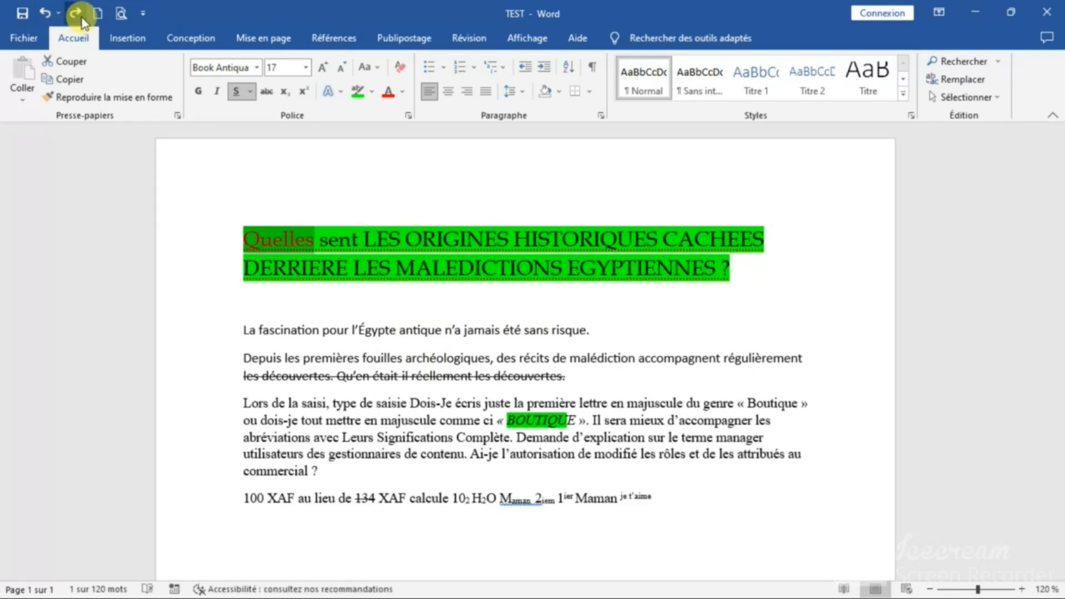